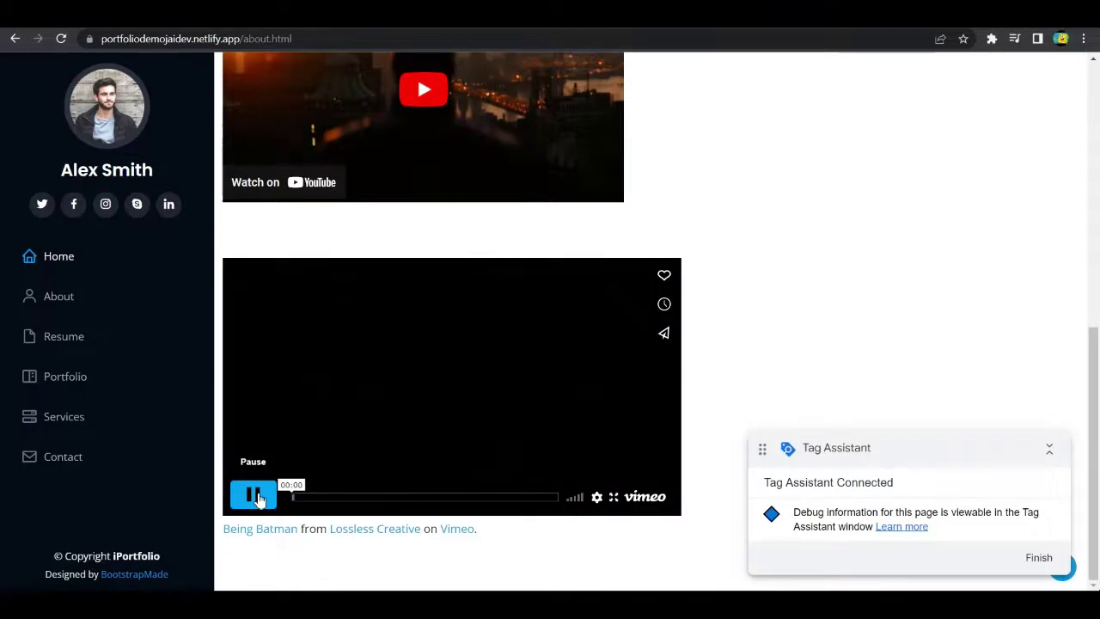
Pause the Being Batman Vimeo video on the site, and open its first vimeoTrack event in Tag Assistant.
{"action": "left_click", "coordinate": [255, 496]}
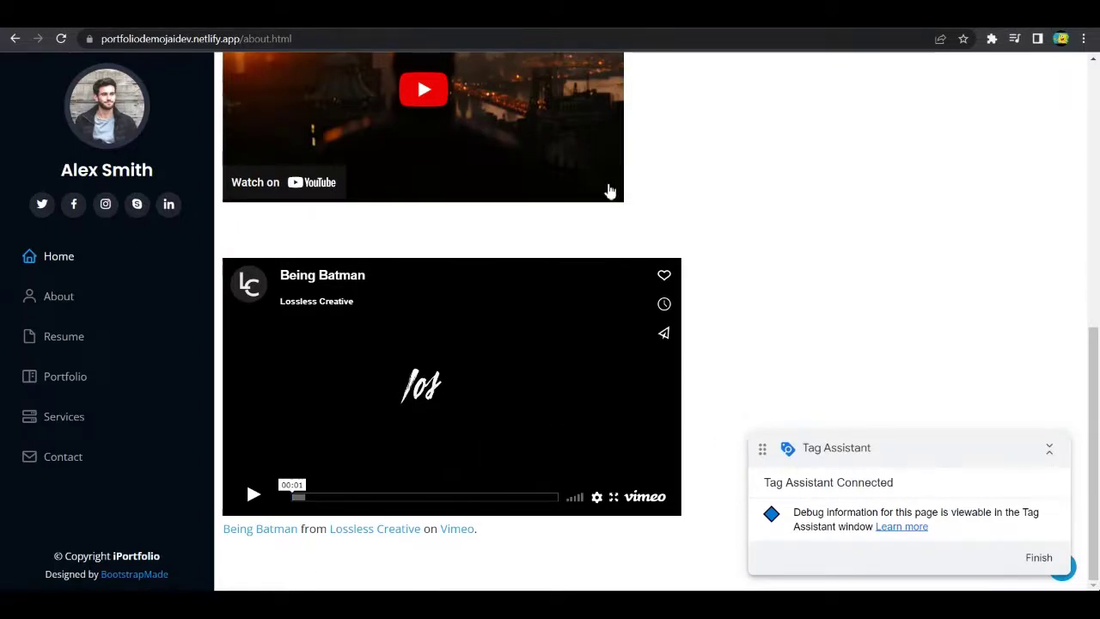
{"action": "key", "text": "alt+Tab"}
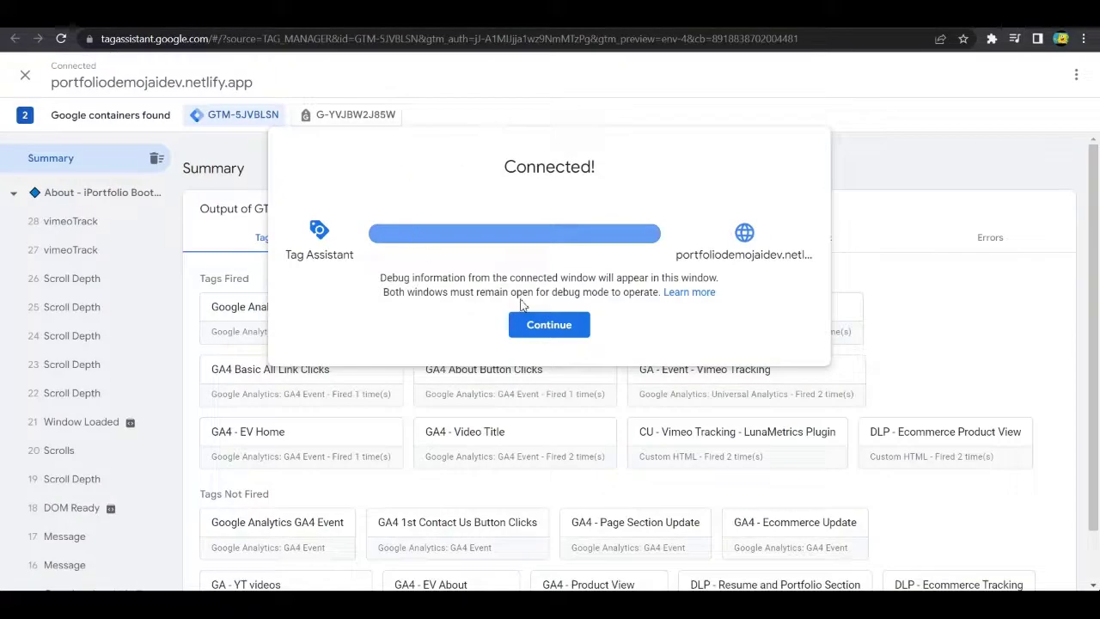
{"action": "left_click", "coordinate": [548, 320]}
{"action": "scroll", "coordinate": [47, 308], "scroll_direction": "up", "scroll_amount": 2}
{"action": "left_click", "coordinate": [76, 249]}
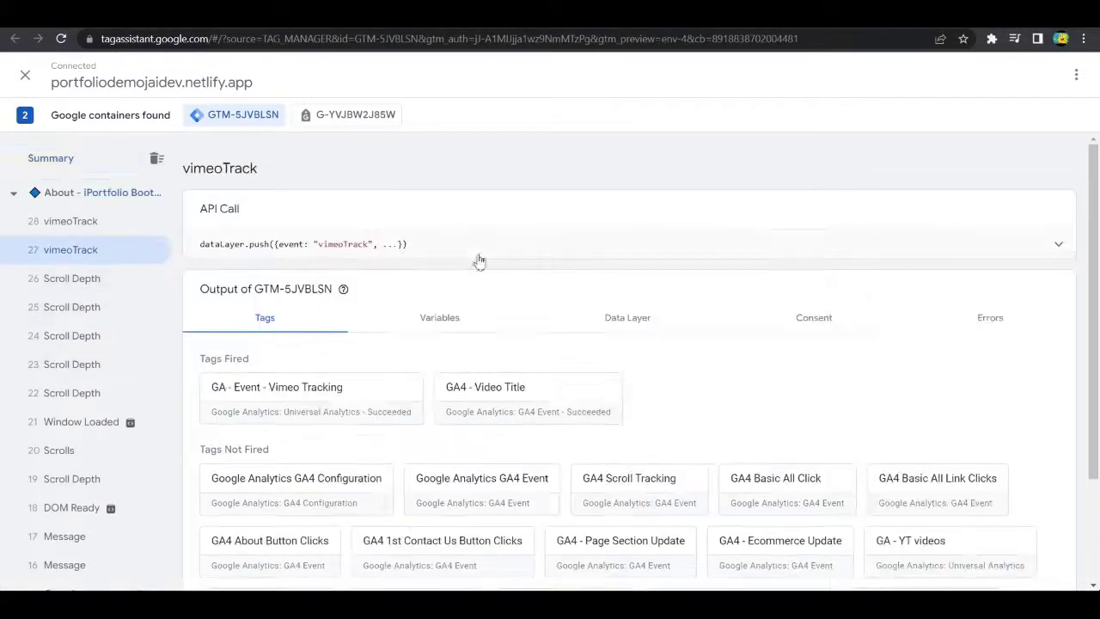
Examine the variables and data layer values of the vimeoTrack event, especially the videoAction and videoName attributes.
{"action": "left_click", "coordinate": [442, 316]}
{"action": "scroll", "coordinate": [599, 308], "scroll_direction": "down", "scroll_amount": 3}
{"action": "scroll", "coordinate": [600, 308], "scroll_direction": "up", "scroll_amount": 3}
{"action": "left_click", "coordinate": [579, 318]}
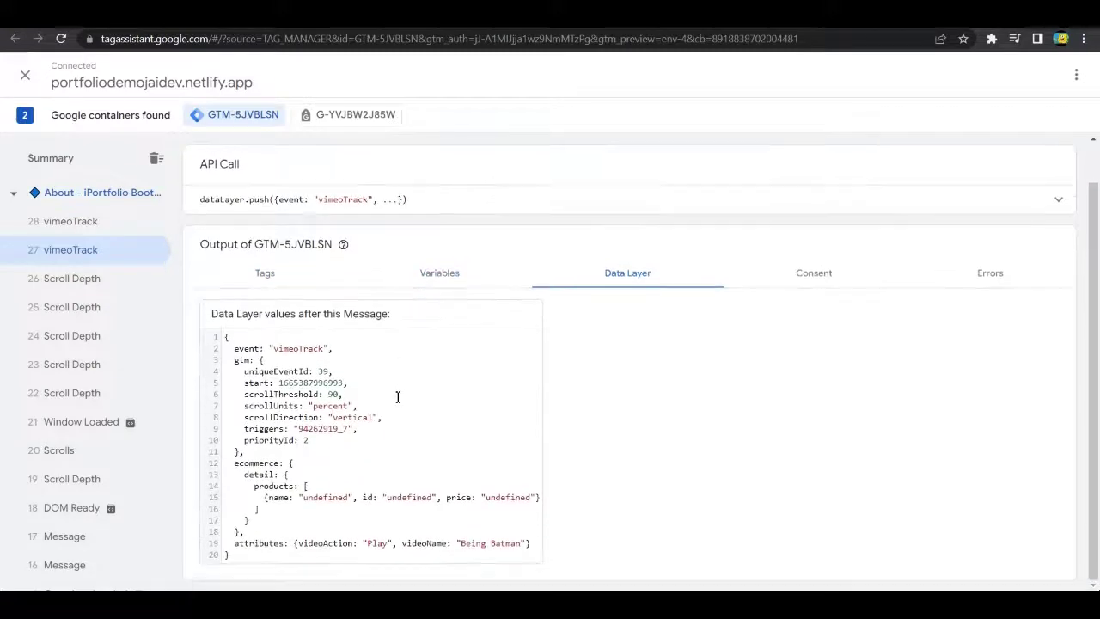
{"action": "left_click_drag", "start_coordinate": [247, 553], "coordinate": [562, 567]}
{"action": "left_click", "coordinate": [464, 547]}
{"action": "left_click", "coordinate": [410, 547]}
{"action": "left_click", "coordinate": [522, 547]}
{"action": "key", "text": "alt+Tab"}
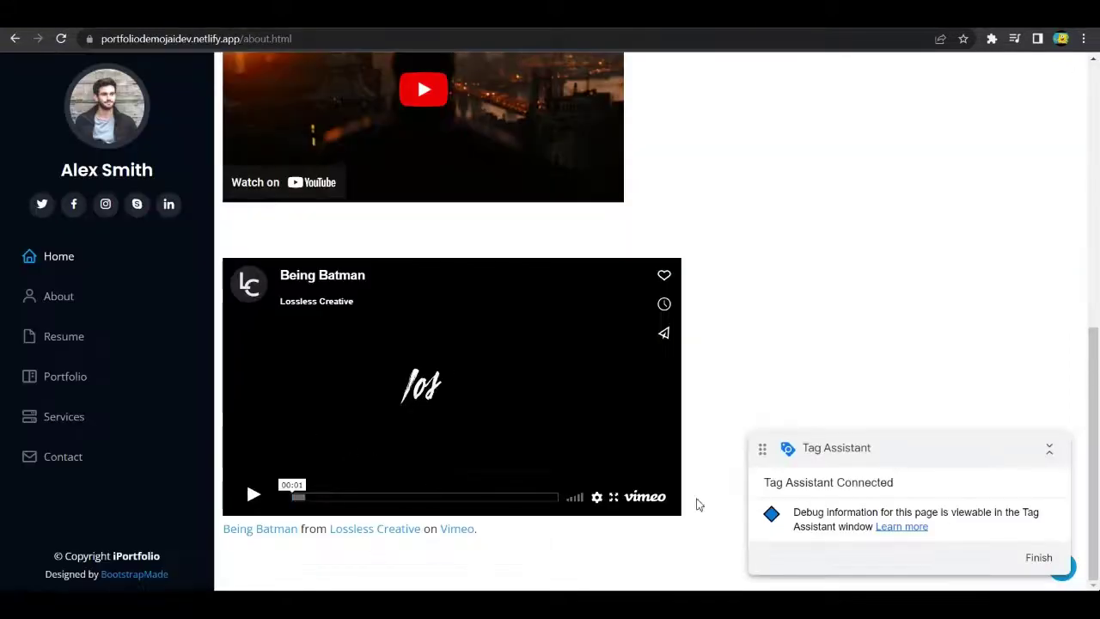
{"action": "key", "text": "alt+Tab"}
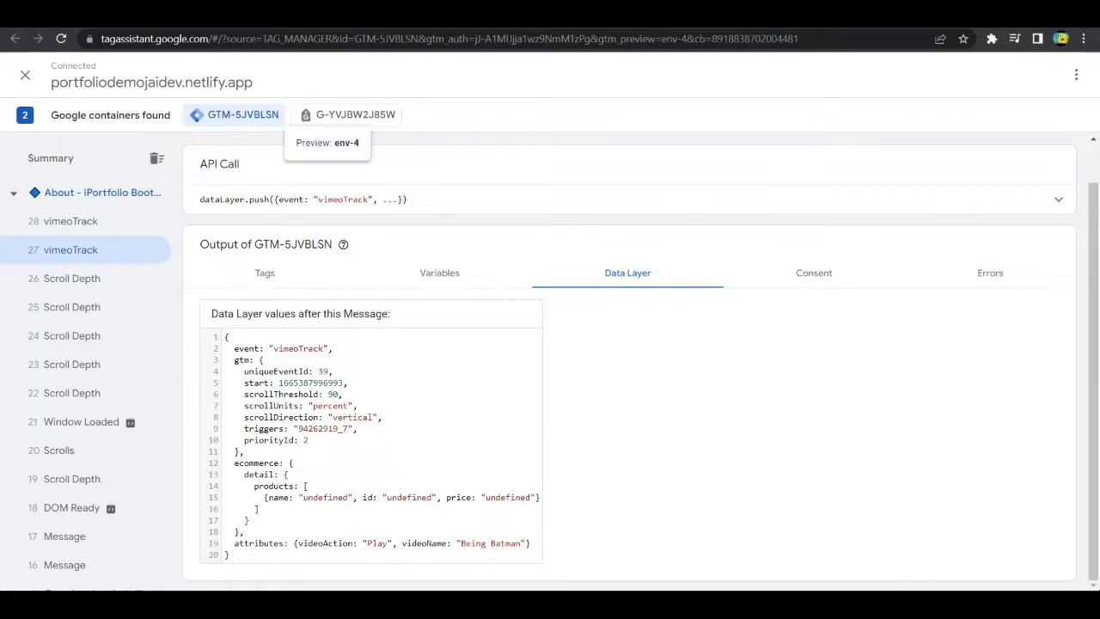
Switch to Tag Manager and compare the user-defined variables DLV - videoName and DLV - Video Name.
{"action": "key", "text": "alt+Tab"}
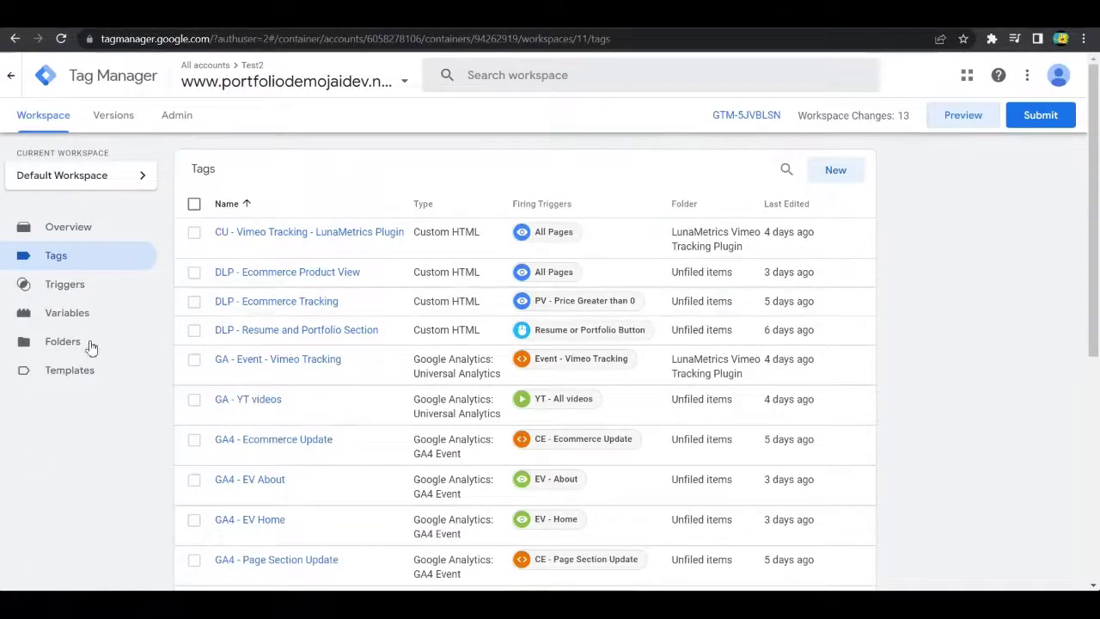
{"action": "left_click", "coordinate": [74, 315]}
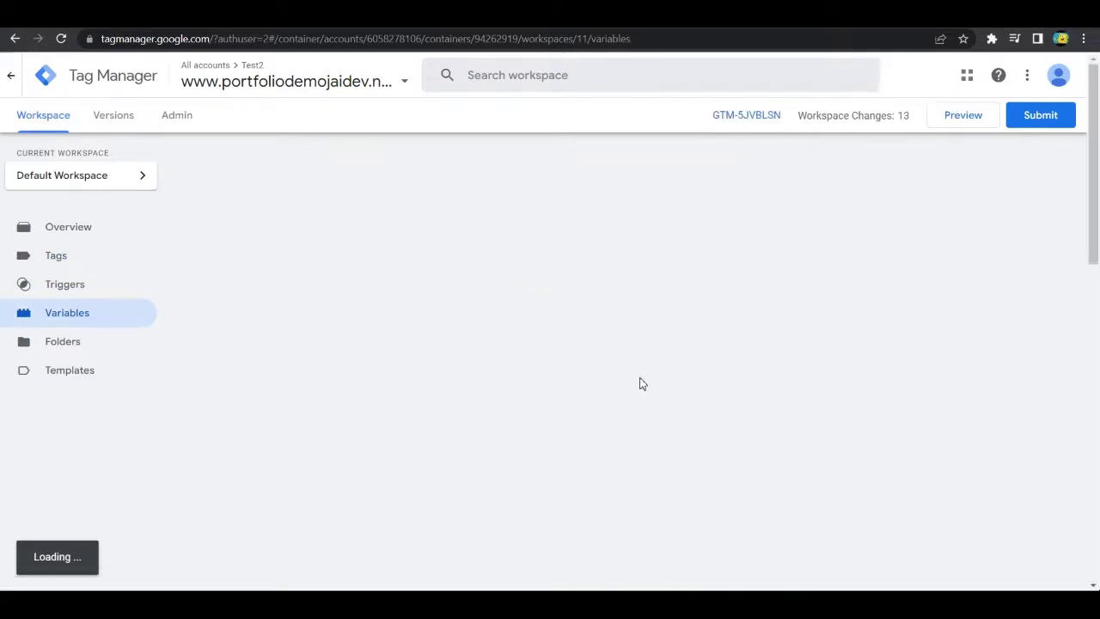
{"action": "scroll", "coordinate": [643, 386], "scroll_direction": "down", "scroll_amount": 3}
{"action": "scroll", "coordinate": [643, 386], "scroll_direction": "up", "scroll_amount": 1}
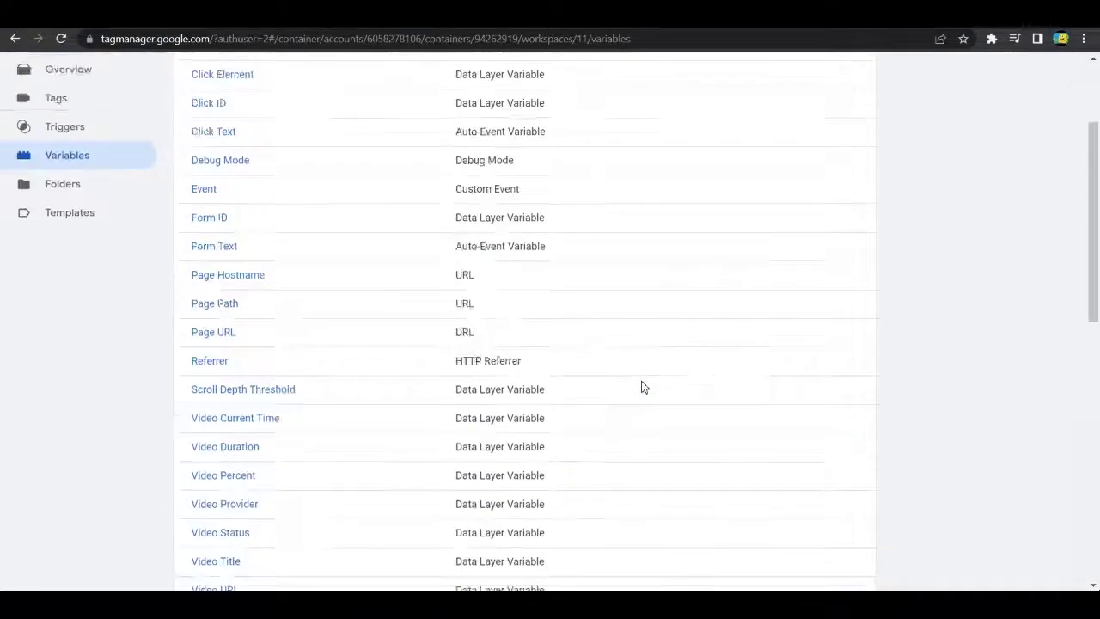
{"action": "scroll", "coordinate": [643, 386], "scroll_direction": "down", "scroll_amount": 5}
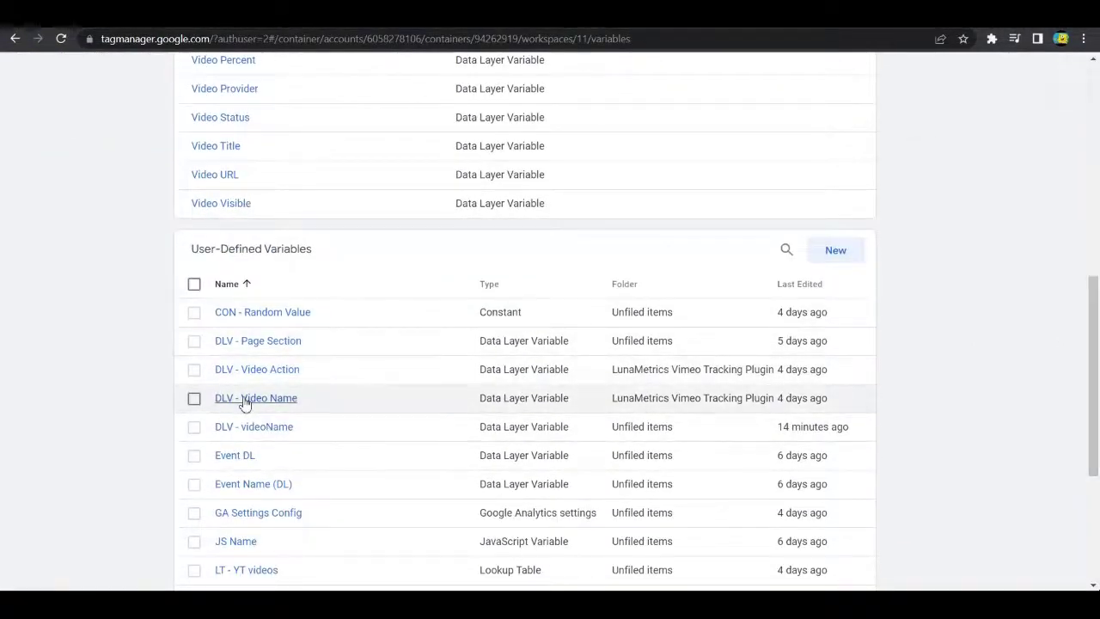
{"action": "left_click", "coordinate": [308, 430]}
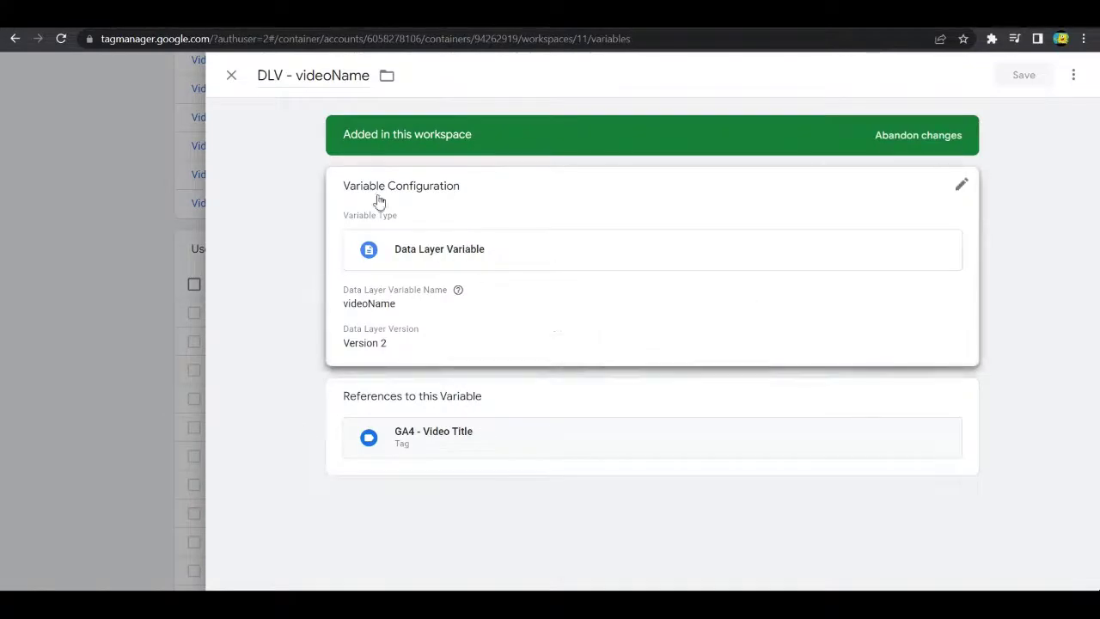
{"action": "left_click", "coordinate": [231, 75]}
{"action": "left_click", "coordinate": [383, 401]}
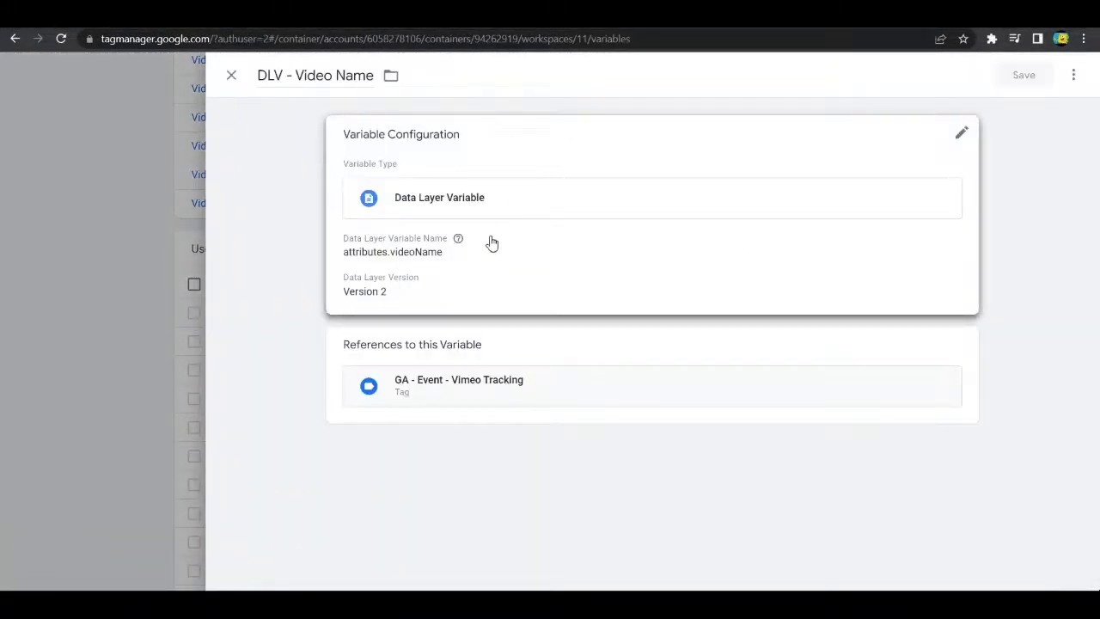
{"action": "left_click", "coordinate": [232, 75]}
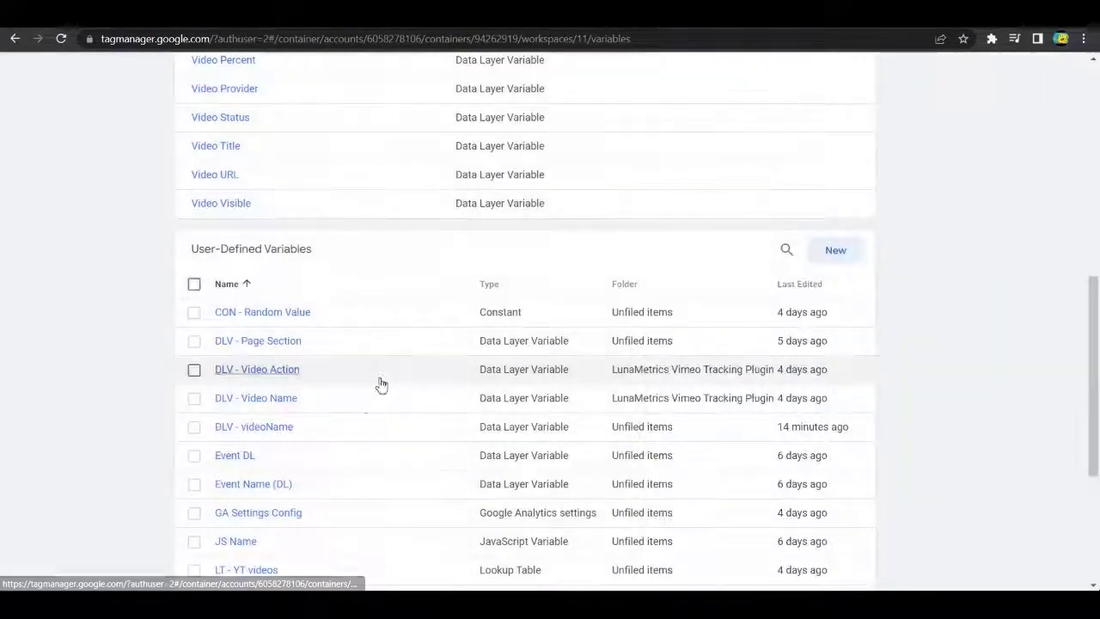
Review the Data Layer Variable Name in the DLV - videoName configuration, and close the variable without changes.
{"action": "left_click", "coordinate": [264, 434]}
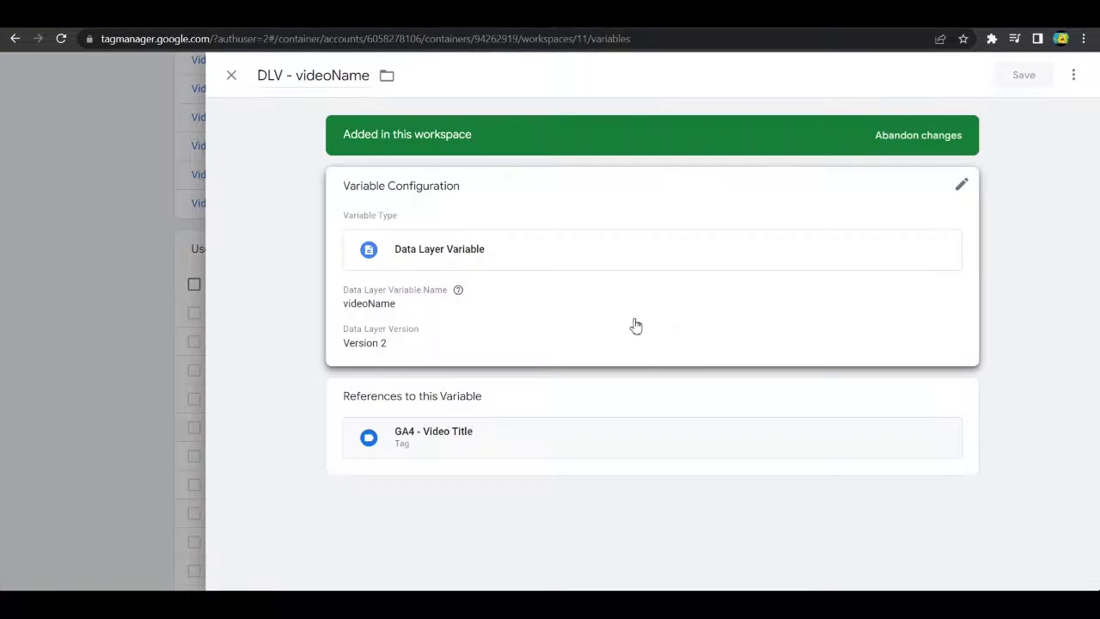
{"action": "left_click", "coordinate": [948, 184]}
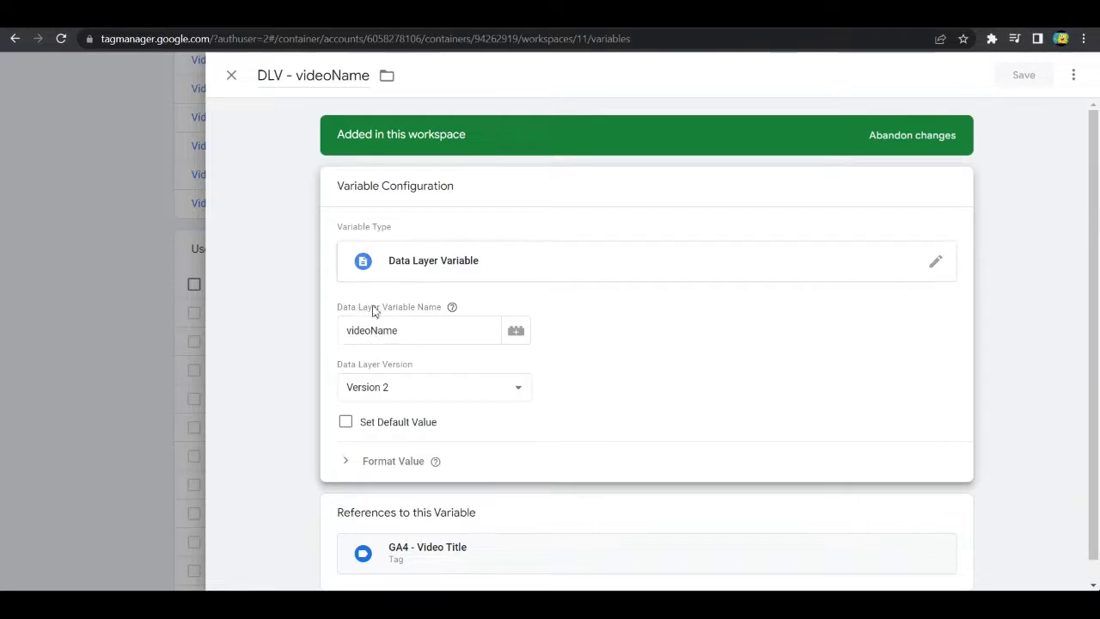
{"action": "left_click_drag", "start_coordinate": [346, 331], "coordinate": [405, 332]}
{"action": "left_click", "coordinate": [405, 332]}
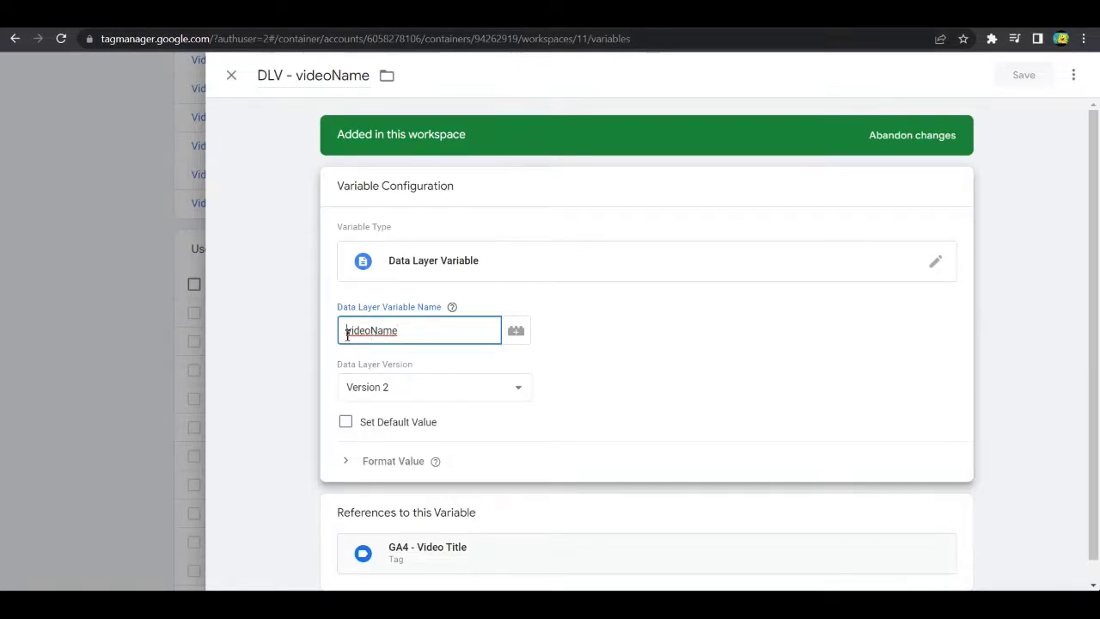
{"action": "left_click_drag", "start_coordinate": [347, 333], "coordinate": [405, 332]}
{"action": "left_click", "coordinate": [406, 333]}
{"action": "left_click", "coordinate": [231, 74]}
{"action": "scroll", "coordinate": [130, 393], "scroll_direction": "up", "scroll_amount": 8}
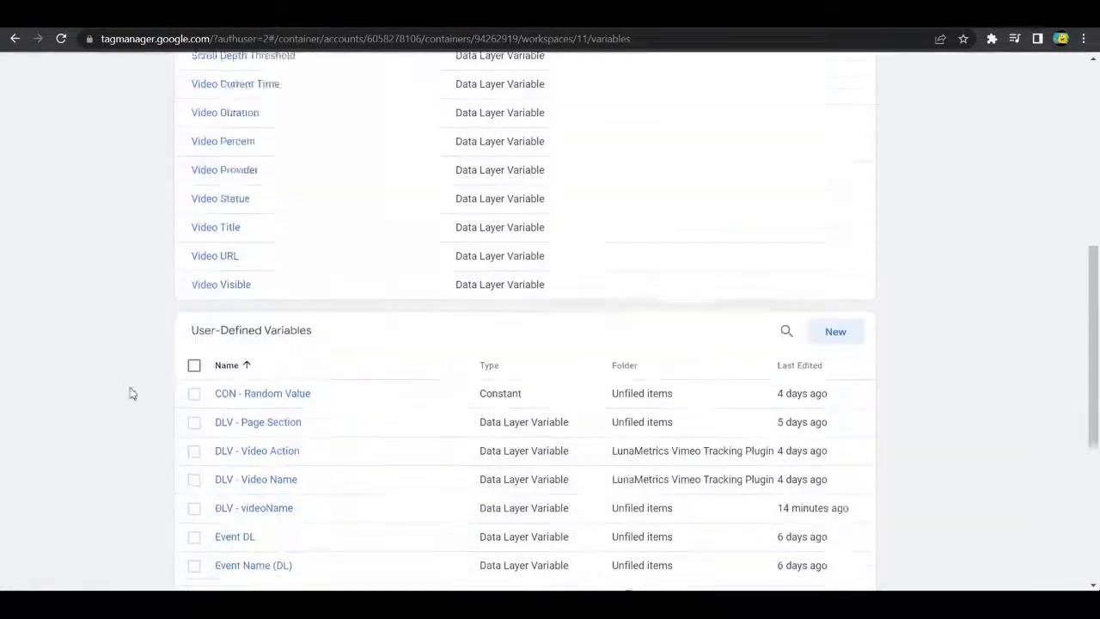
{"action": "left_click", "coordinate": [66, 285]}
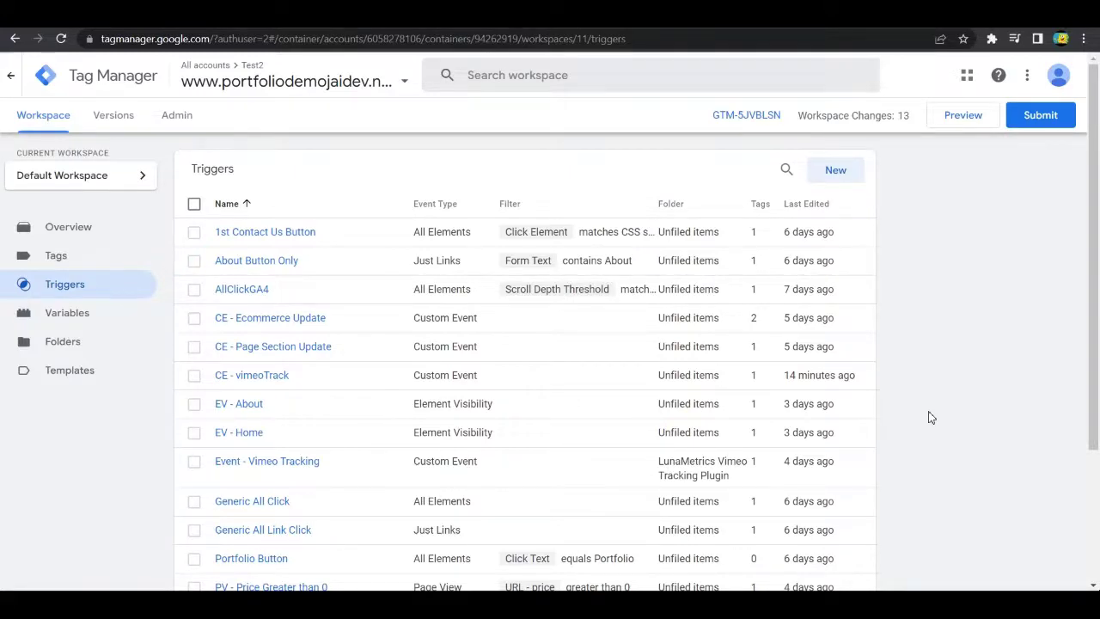
{"action": "left_click", "coordinate": [975, 121]}
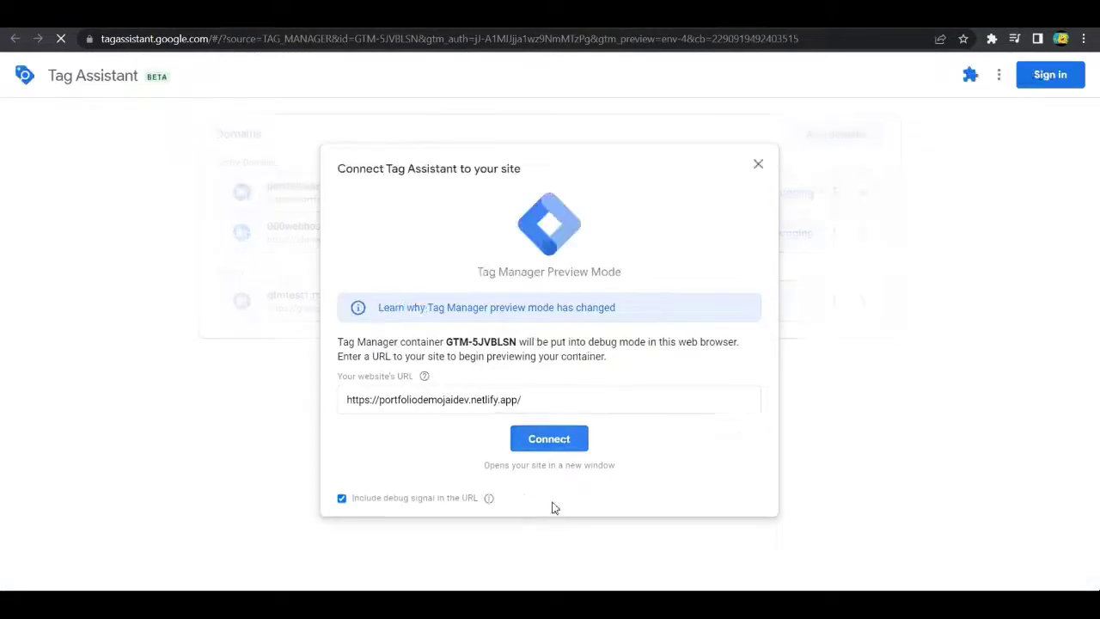
{"action": "left_click", "coordinate": [558, 444]}
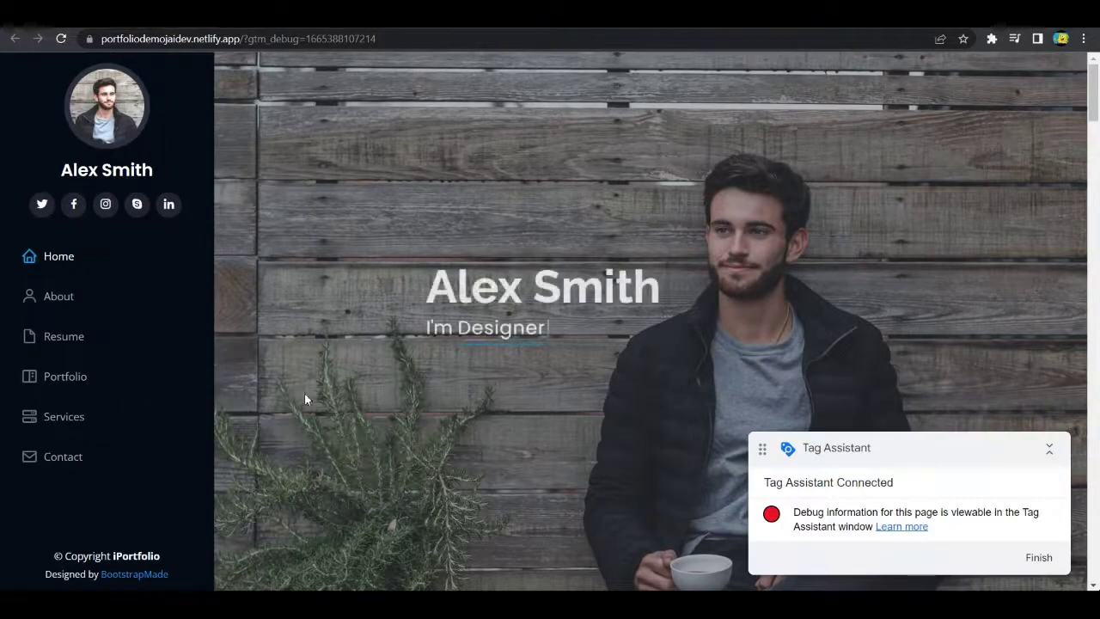
Open the site's About page and play the embedded Being Batman Vimeo video.
{"action": "left_click", "coordinate": [54, 296]}
{"action": "scroll", "coordinate": [503, 353], "scroll_direction": "down", "scroll_amount": 7}
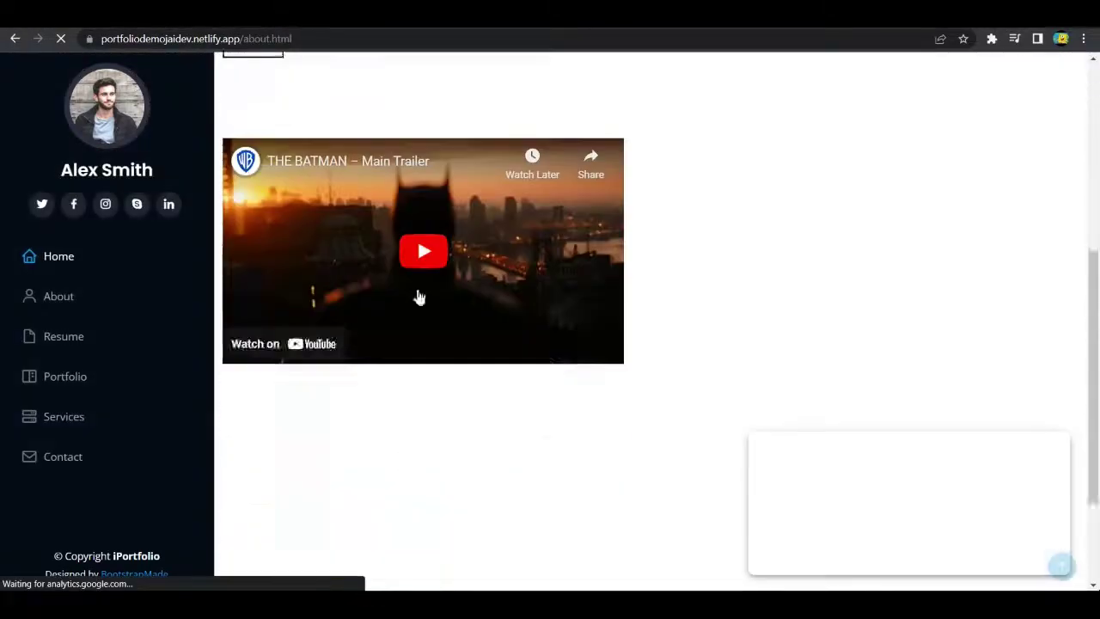
{"action": "left_click", "coordinate": [253, 495]}
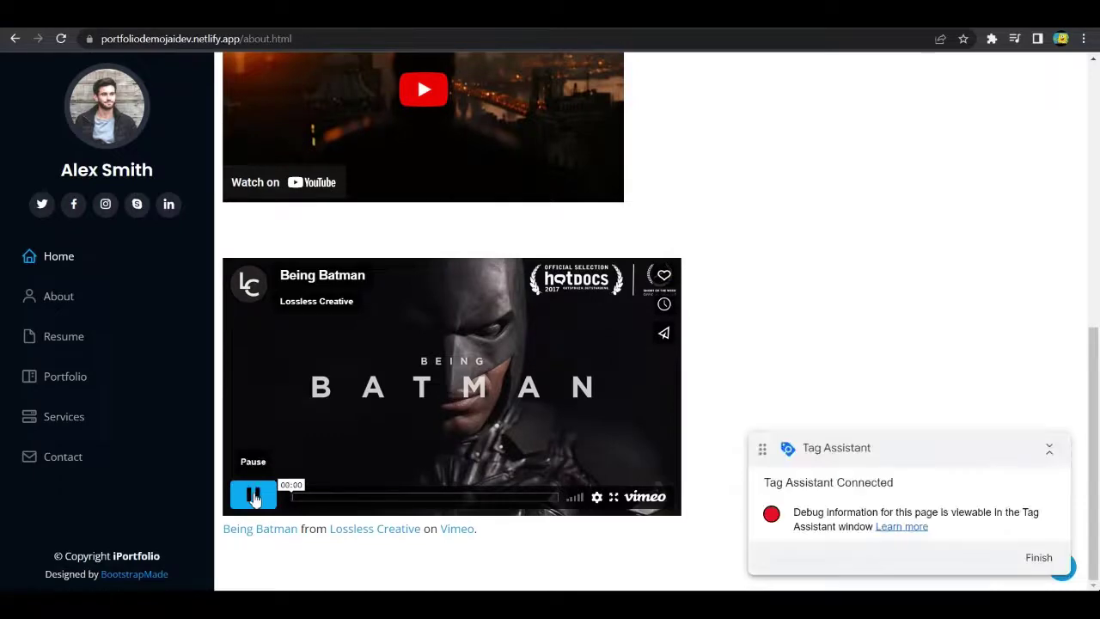
Return to Tag Assistant and check which tags fired on the two vimeoTrack events.
{"action": "key", "text": "alt+Tab"}
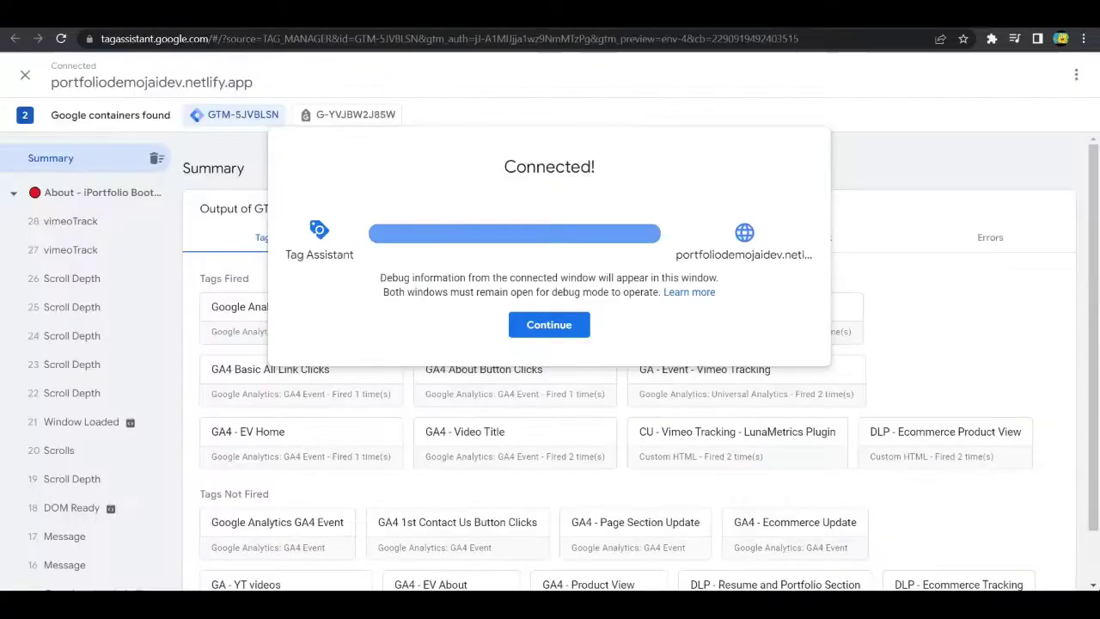
{"action": "left_click", "coordinate": [554, 325]}
{"action": "left_click", "coordinate": [70, 224]}
{"action": "left_click", "coordinate": [74, 249]}
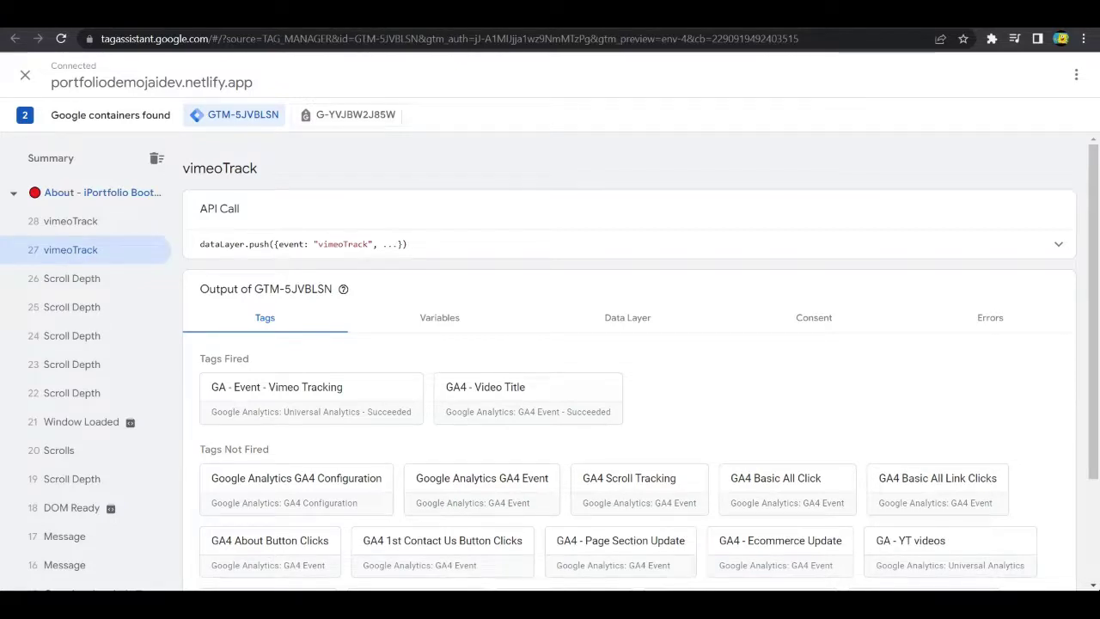
Return to Tag Manager, review the event name in the CE - vimeoTrack trigger, and close it without changes.
{"action": "left_click", "coordinate": [129, 15]}
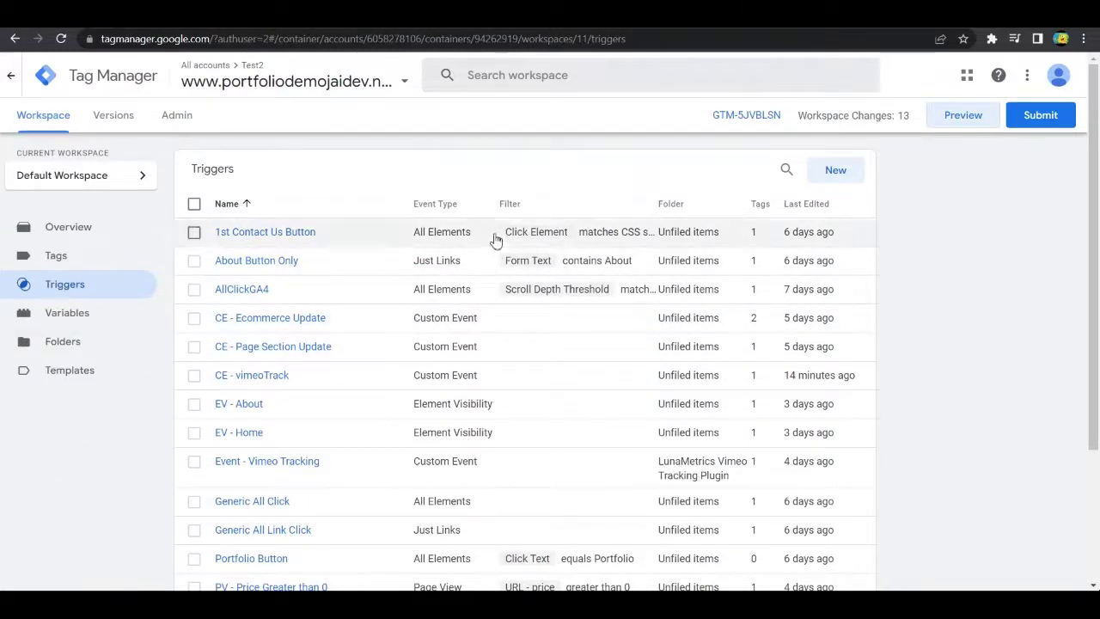
{"action": "left_click", "coordinate": [249, 379]}
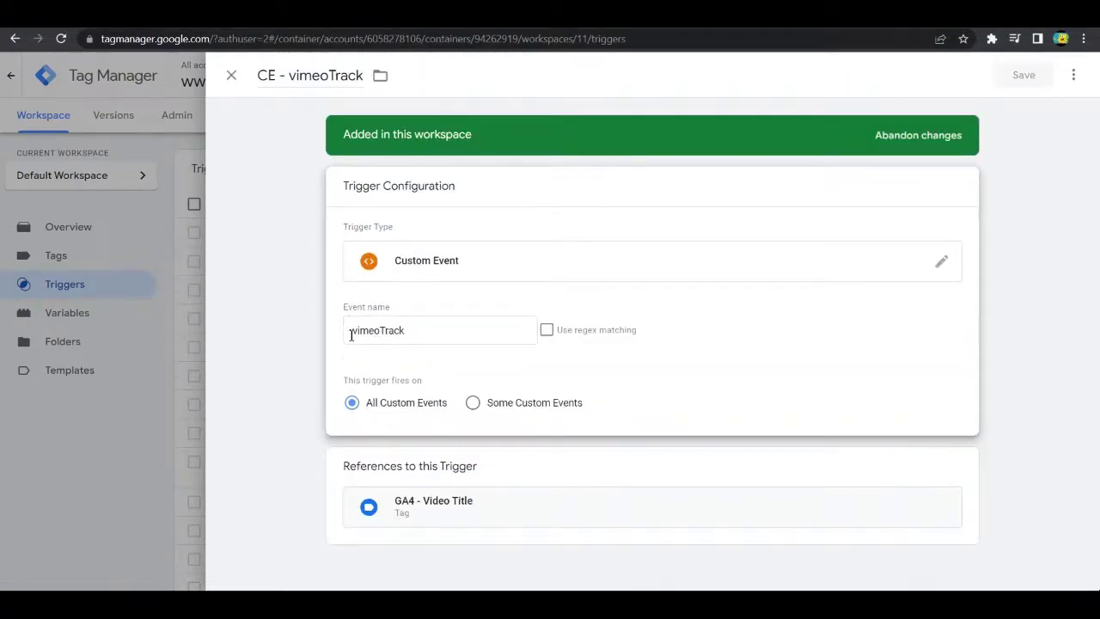
{"action": "left_click_drag", "start_coordinate": [350, 337], "coordinate": [411, 338]}
{"action": "left_click", "coordinate": [410, 339]}
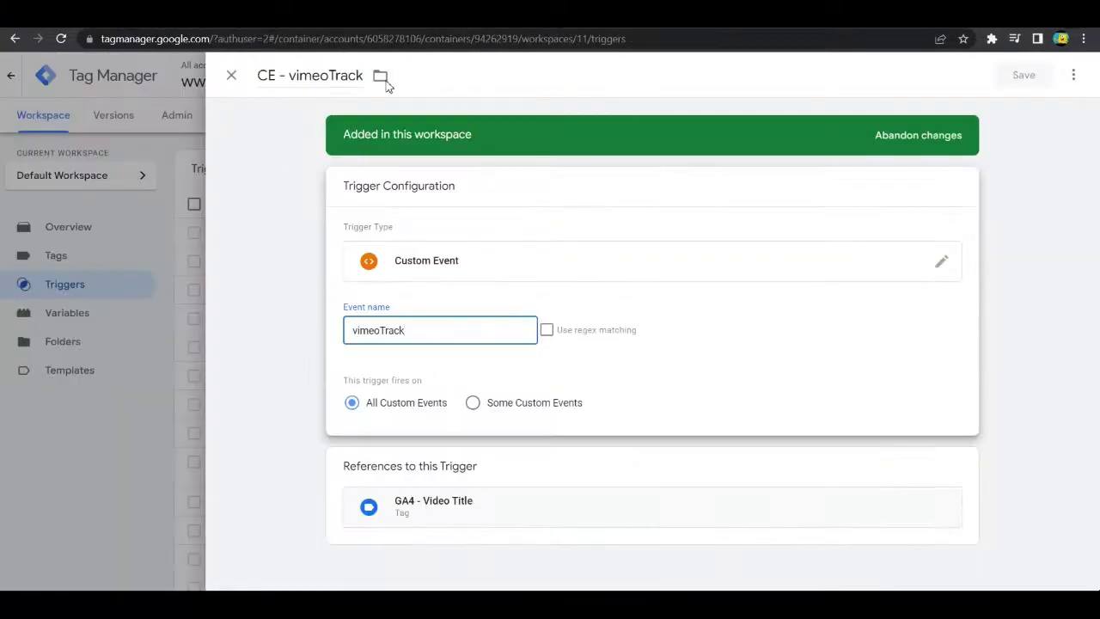
{"action": "left_click", "coordinate": [232, 76]}
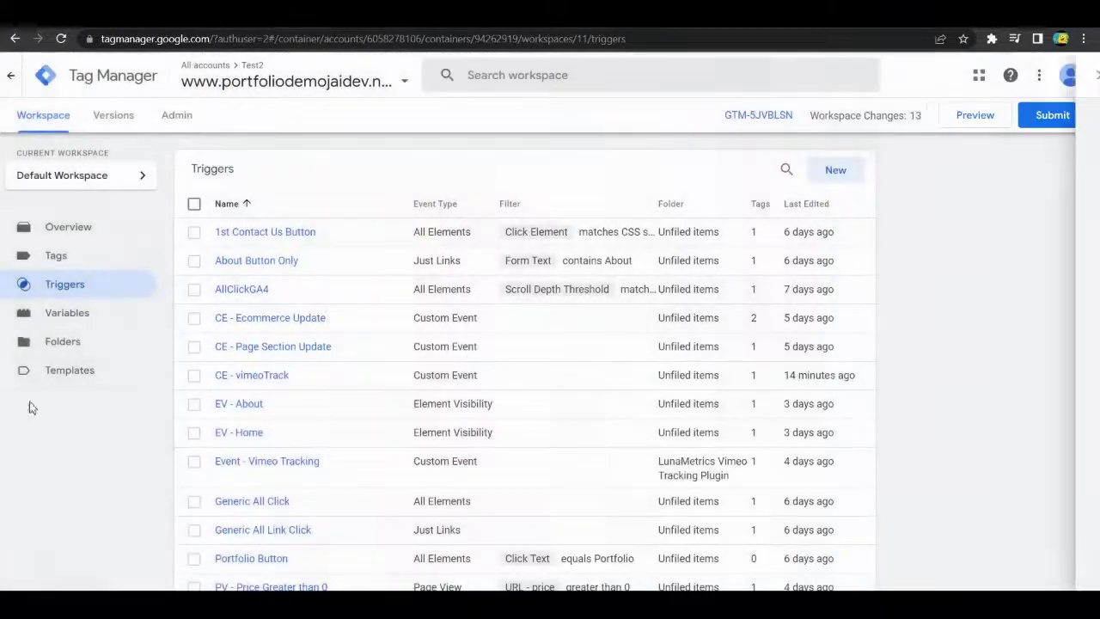
Open the GA4 - Video Title tag's configuration and review its tag type, configuration tag and event name.
{"action": "left_click", "coordinate": [59, 257]}
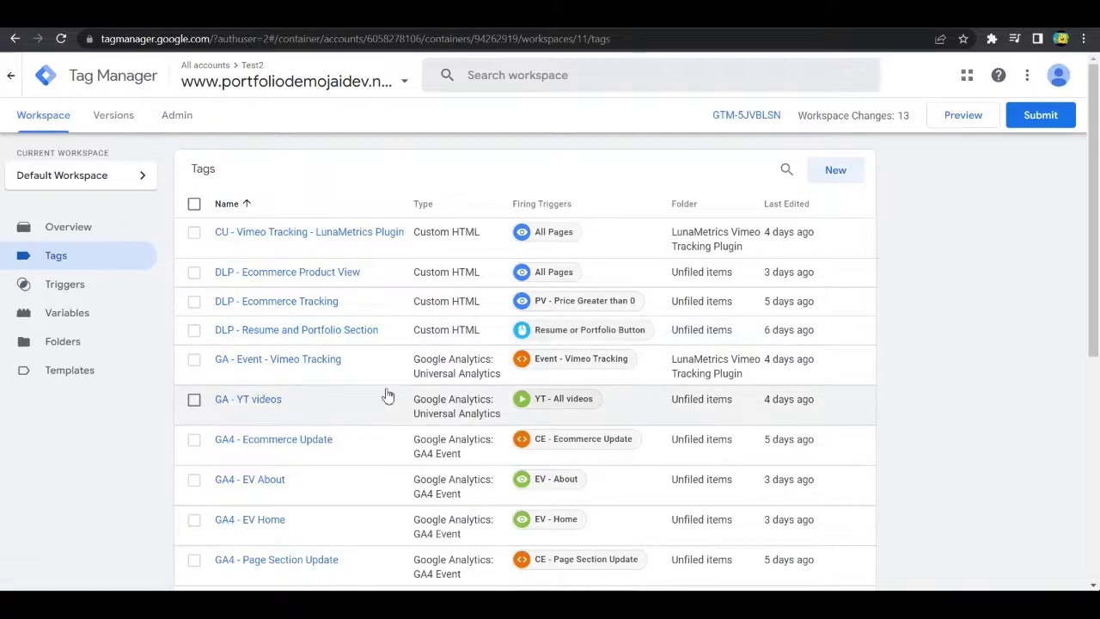
{"action": "scroll", "coordinate": [662, 402], "scroll_direction": "down", "scroll_amount": 1}
{"action": "scroll", "coordinate": [662, 401], "scroll_direction": "down", "scroll_amount": 2}
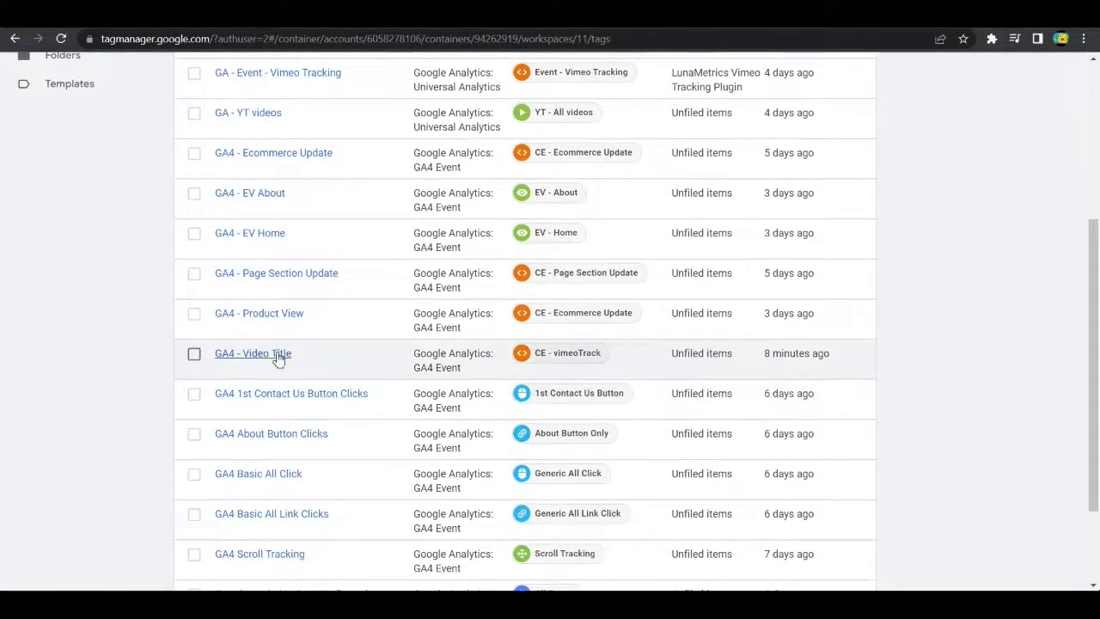
{"action": "left_click", "coordinate": [236, 356]}
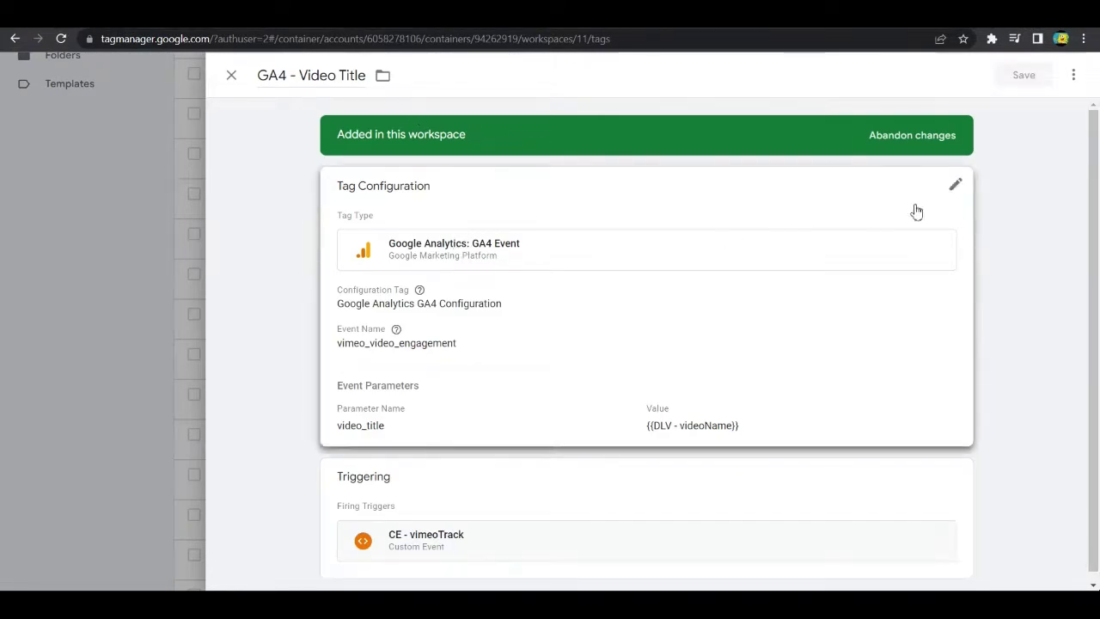
{"action": "left_click", "coordinate": [946, 196]}
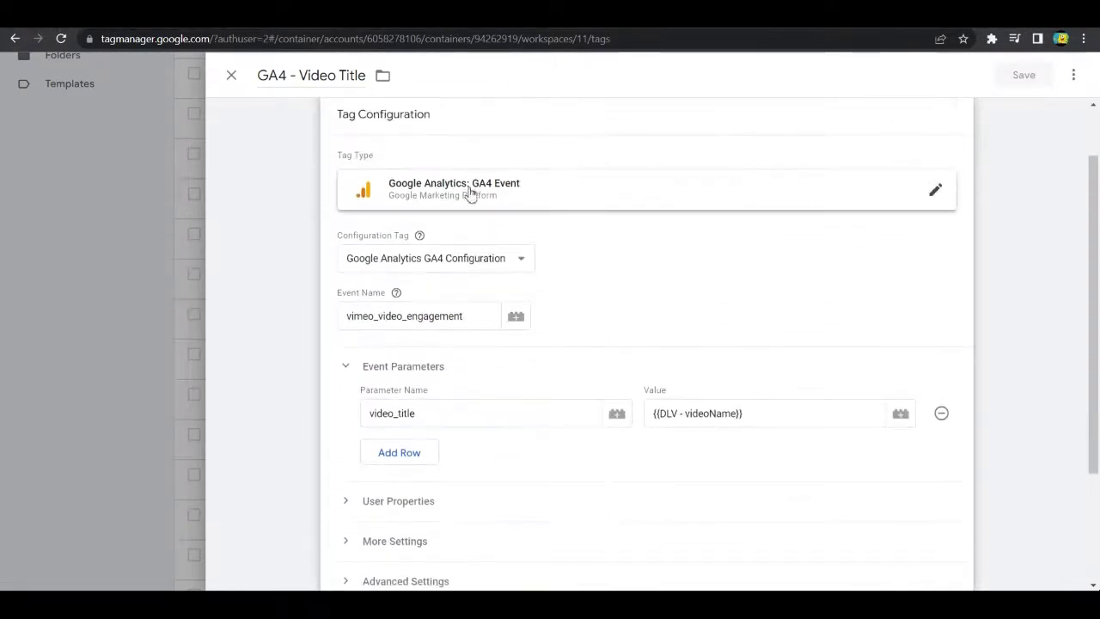
{"action": "mouse_move", "coordinate": [419, 235]}
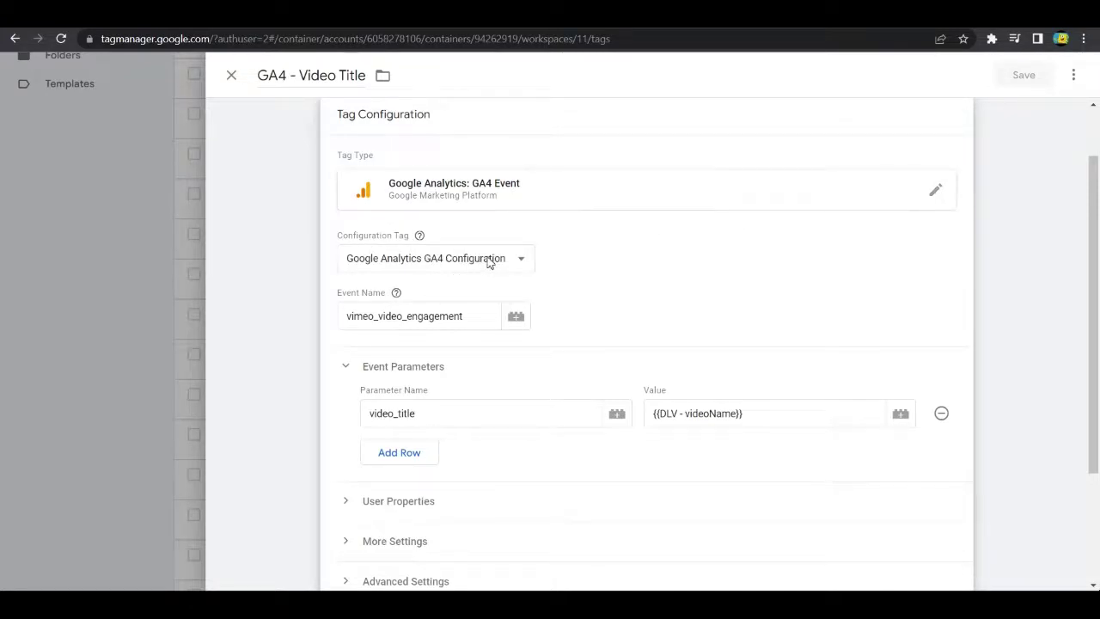
{"action": "left_click_drag", "start_coordinate": [348, 318], "coordinate": [455, 315]}
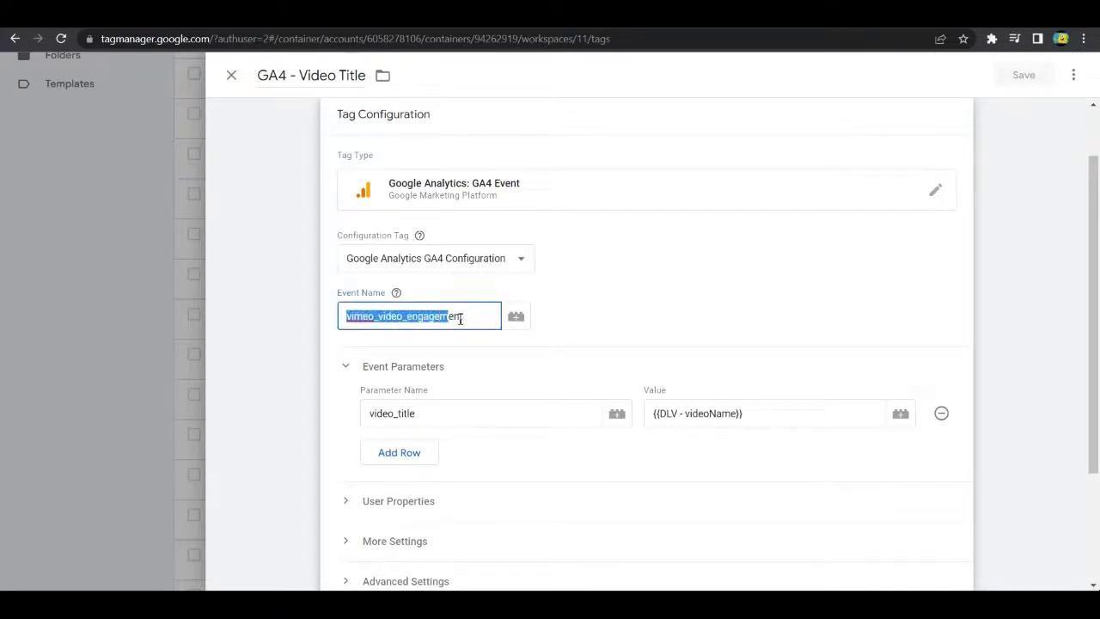
{"action": "left_click", "coordinate": [465, 317]}
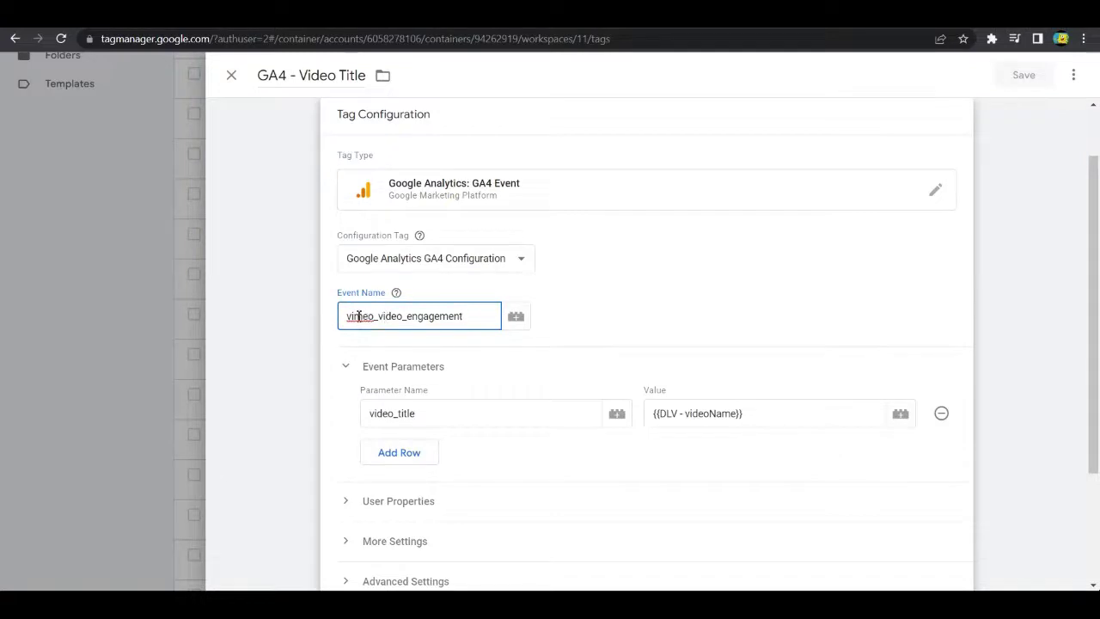
{"action": "left_click", "coordinate": [710, 302]}
Switch to Tag Assistant and find the videoName attribute in the vimeoTrack event's data layer.
{"action": "key", "text": "ctrl+Tab"}
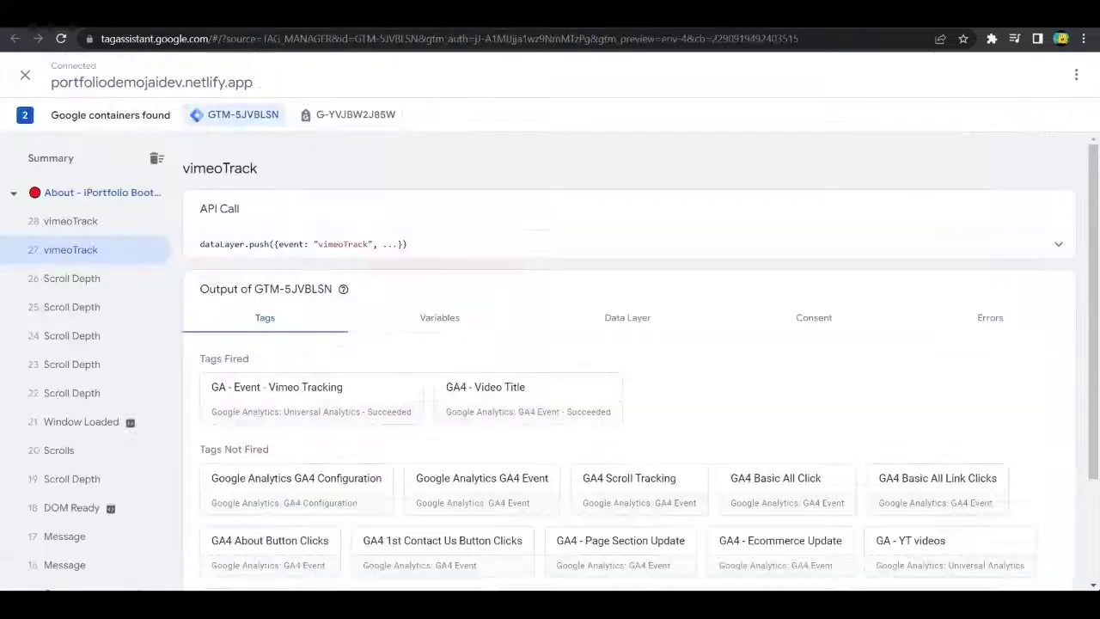
{"action": "left_click", "coordinate": [622, 330]}
{"action": "scroll", "coordinate": [415, 376], "scroll_direction": "down", "scroll_amount": 1}
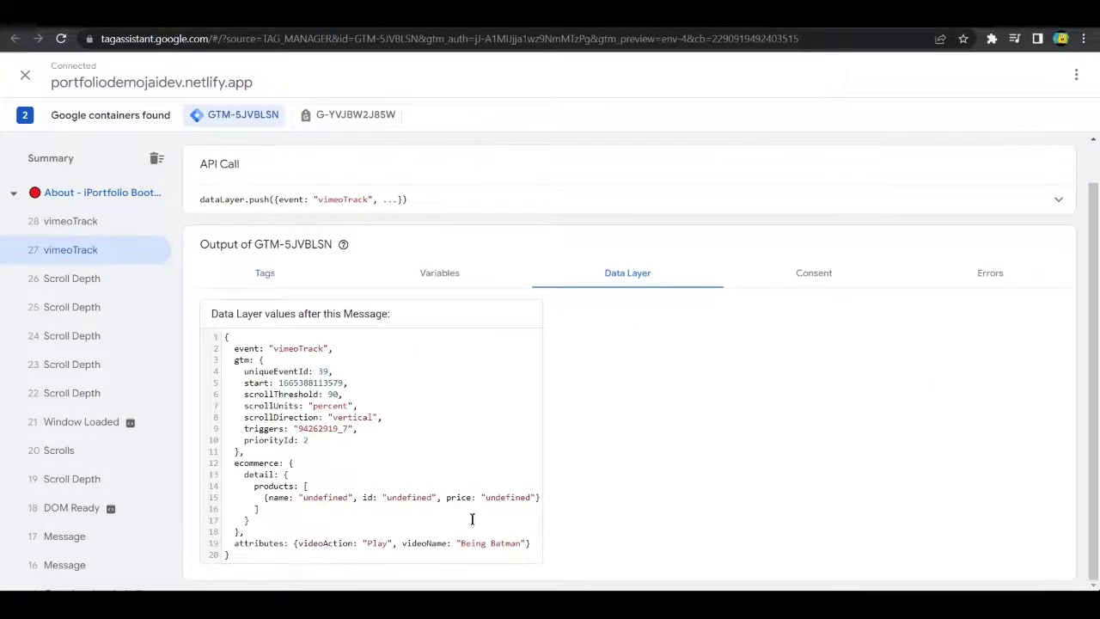
{"action": "left_click_drag", "start_coordinate": [402, 548], "coordinate": [439, 550]}
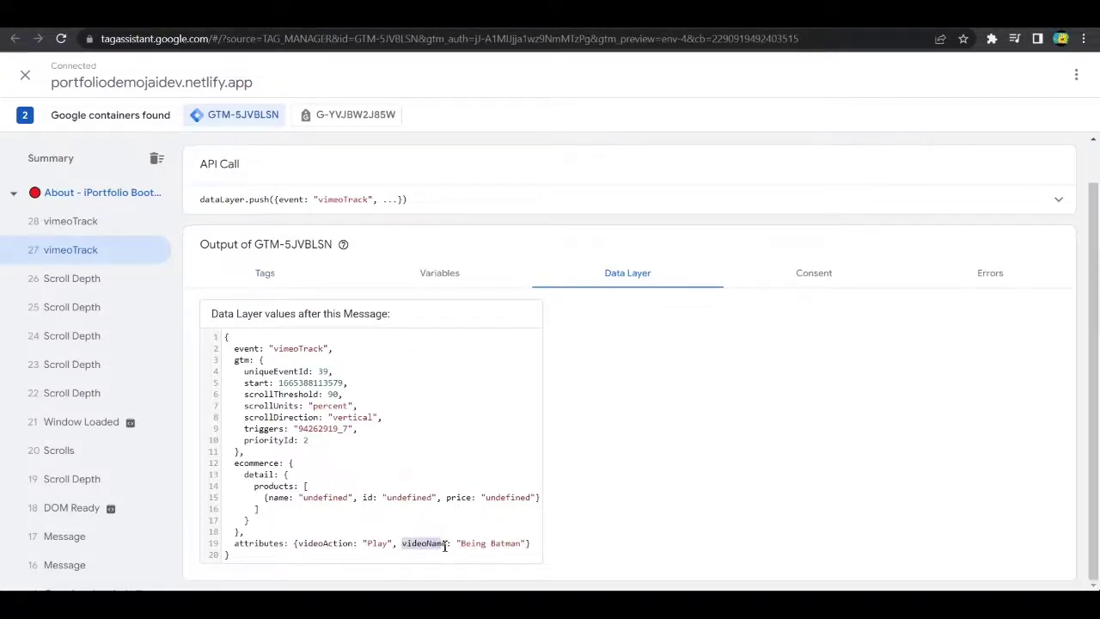
Return to Tag Manager, review the GA4 - Video Title tag's event parameter and firing trigger, and close it without changes.
{"action": "key", "text": "ctrl+shift+Tab"}
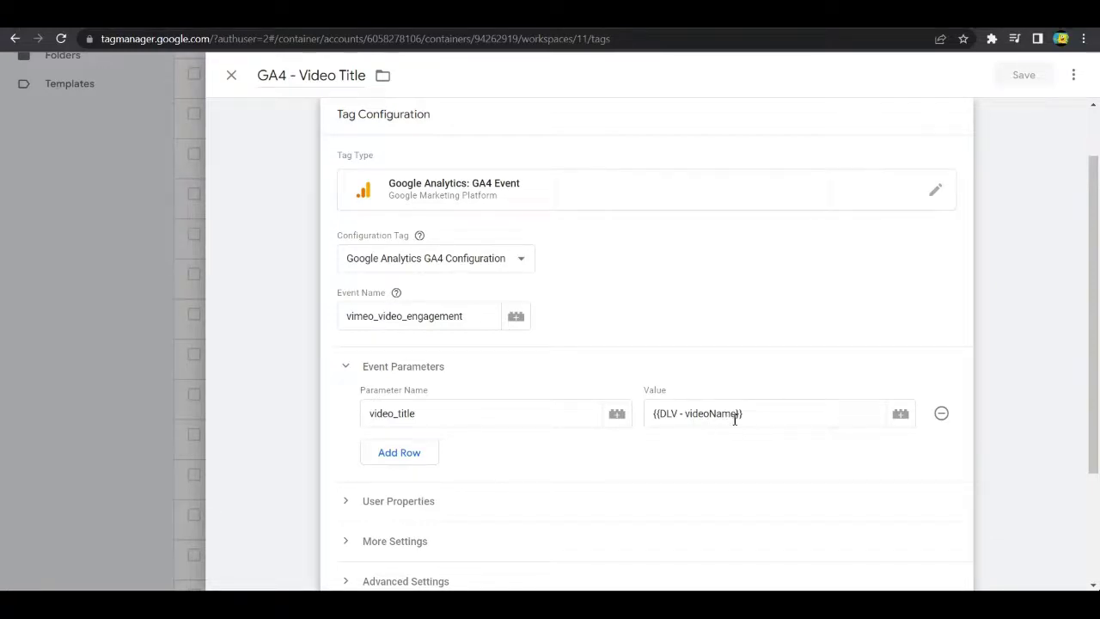
{"action": "scroll", "coordinate": [733, 421], "scroll_direction": "down", "scroll_amount": 1}
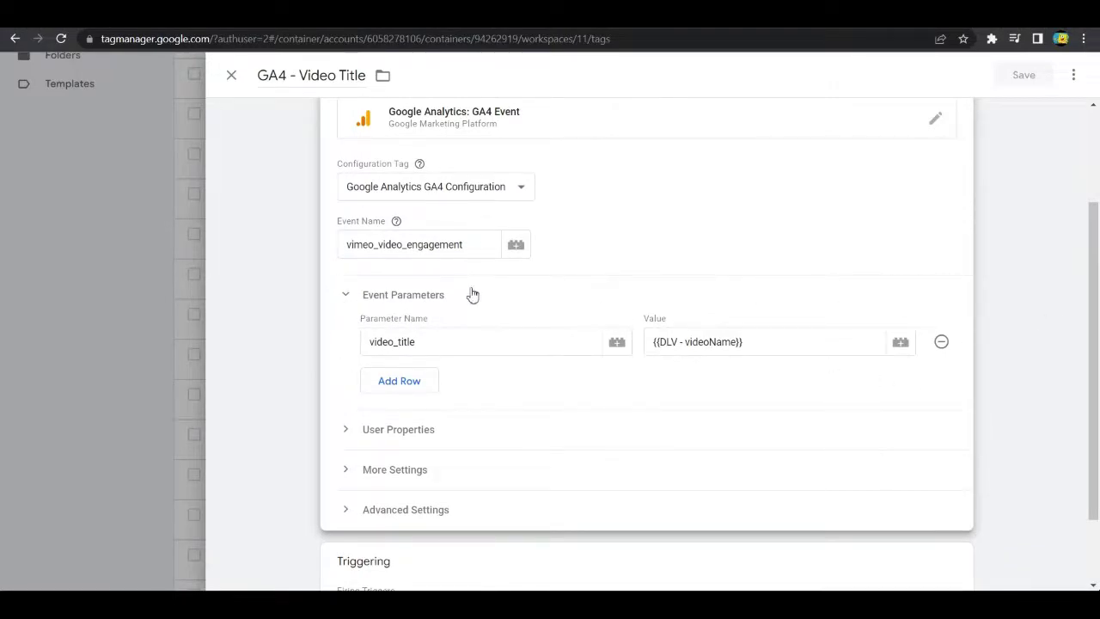
{"action": "left_click", "coordinate": [346, 297]}
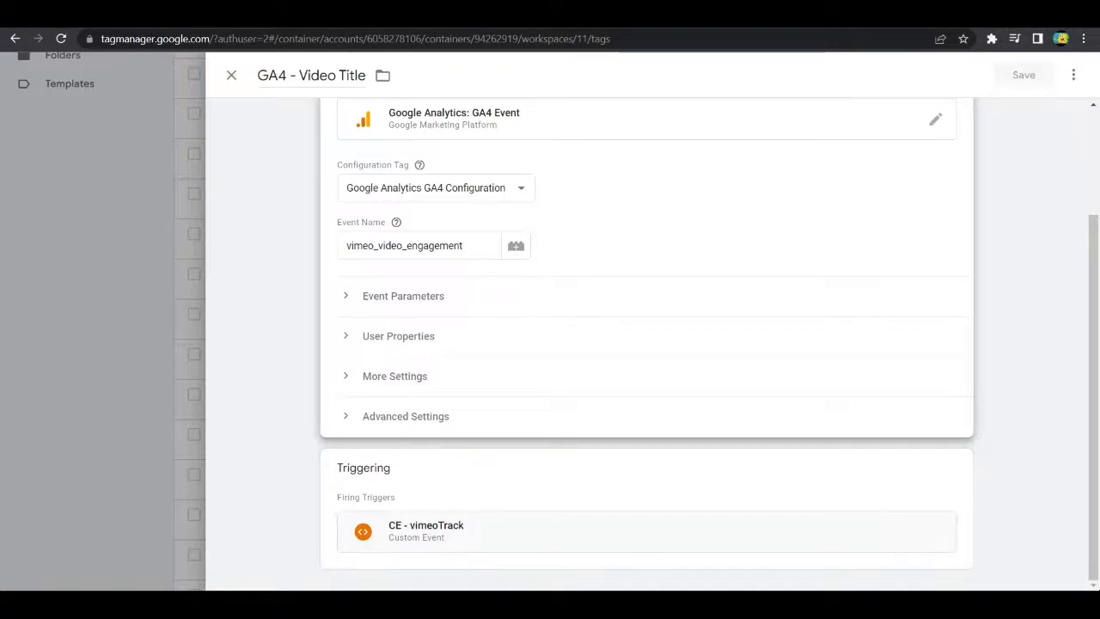
{"action": "left_click", "coordinate": [658, 16]}
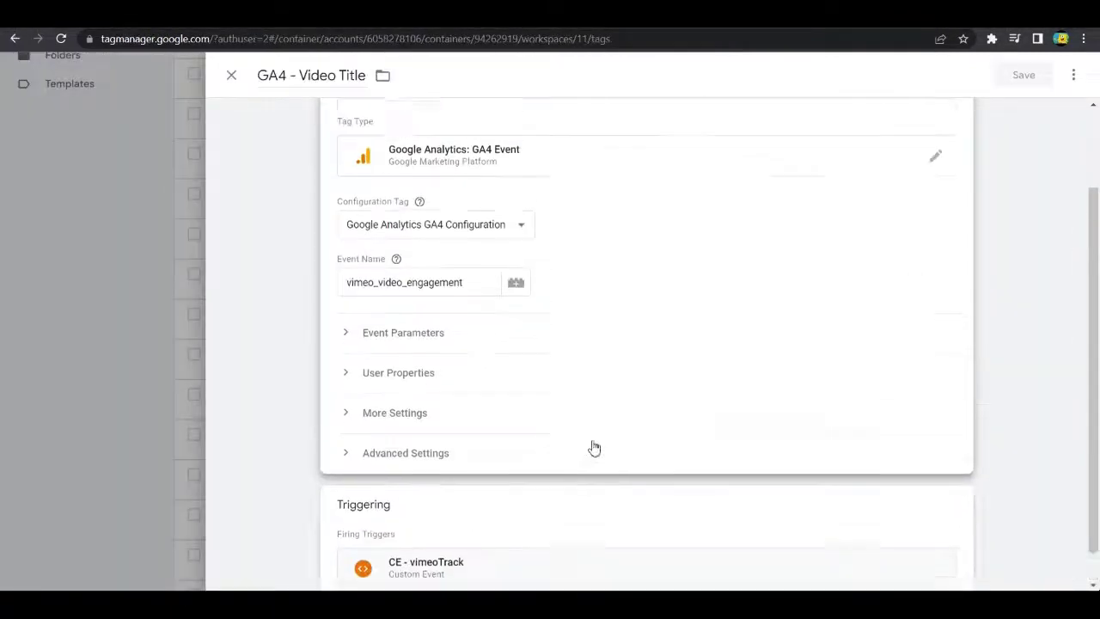
{"action": "scroll", "coordinate": [593, 448], "scroll_direction": "up", "scroll_amount": 2}
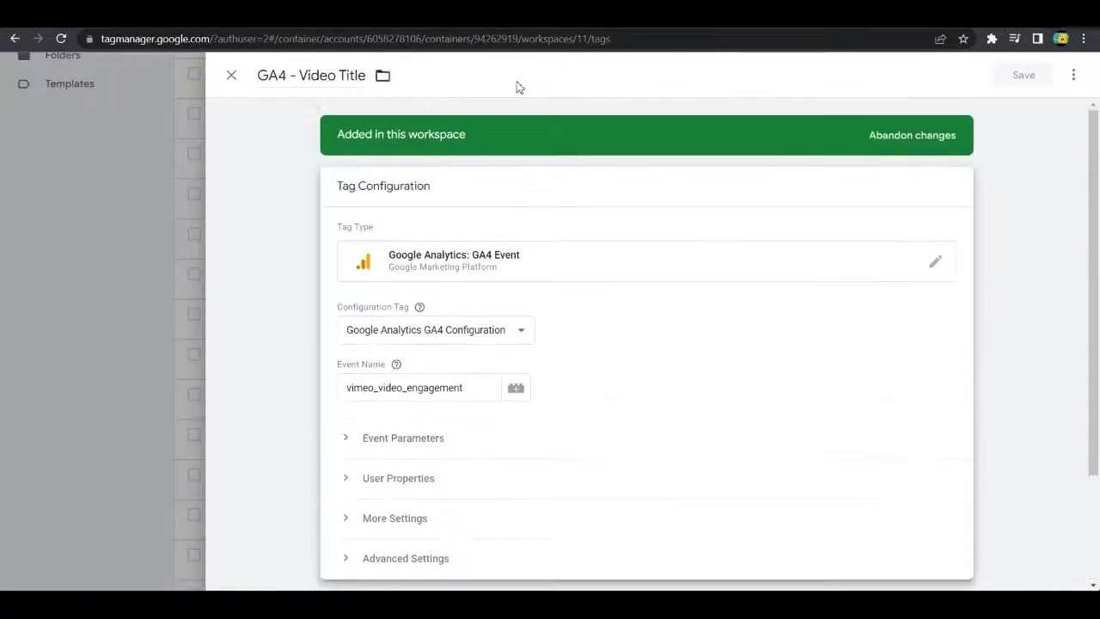
{"action": "left_click", "coordinate": [232, 75]}
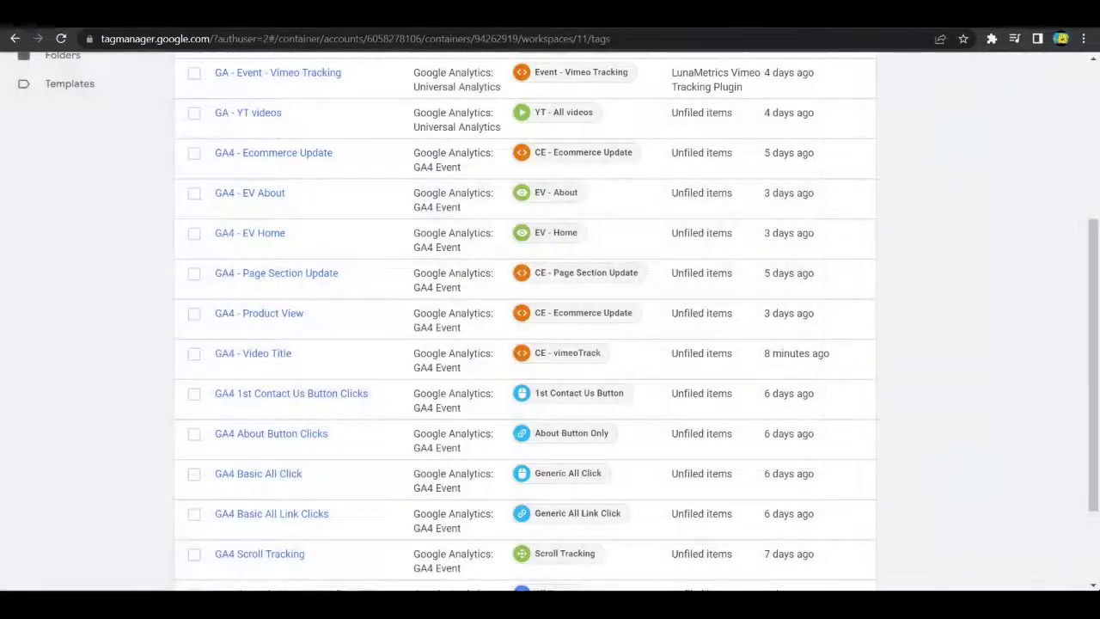
{"action": "scroll", "coordinate": [602, 257], "scroll_direction": "up", "scroll_amount": 3}
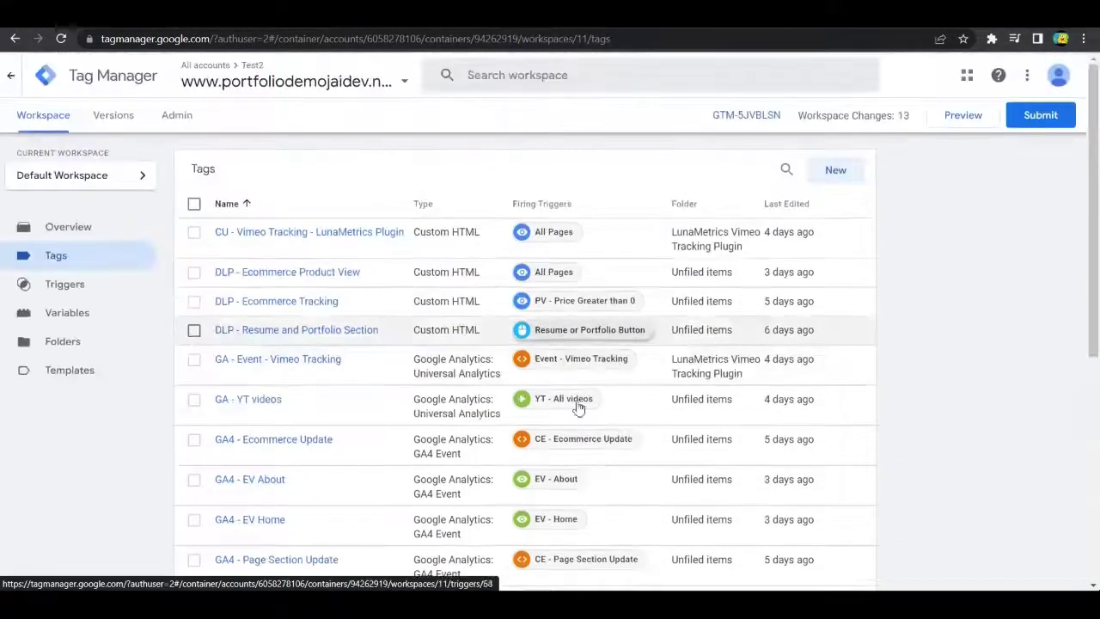
{"action": "left_click", "coordinate": [962, 117]}
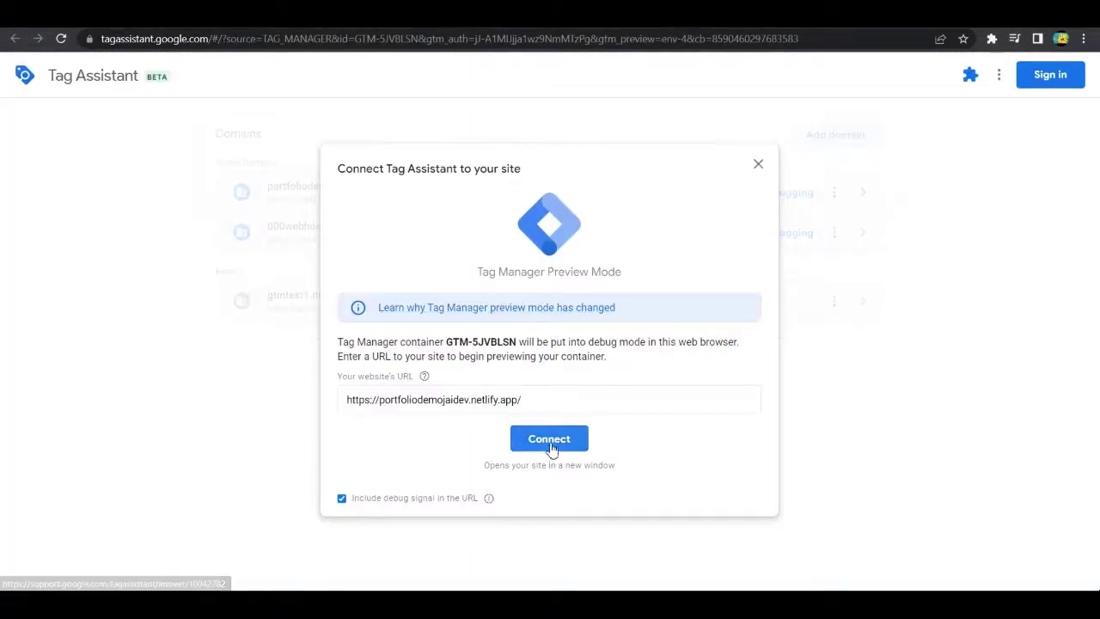
{"action": "left_click", "coordinate": [550, 444]}
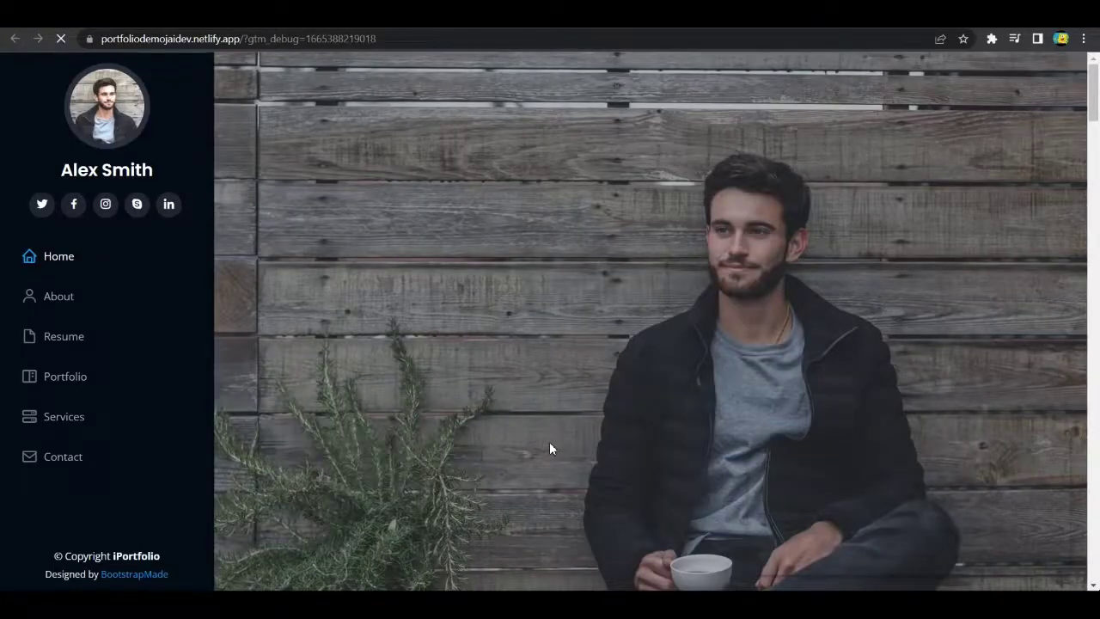
Open the site's About page and play the embedded Being Batman Vimeo video.
{"action": "left_click", "coordinate": [51, 309]}
{"action": "scroll", "coordinate": [400, 376], "scroll_direction": "down", "scroll_amount": 7}
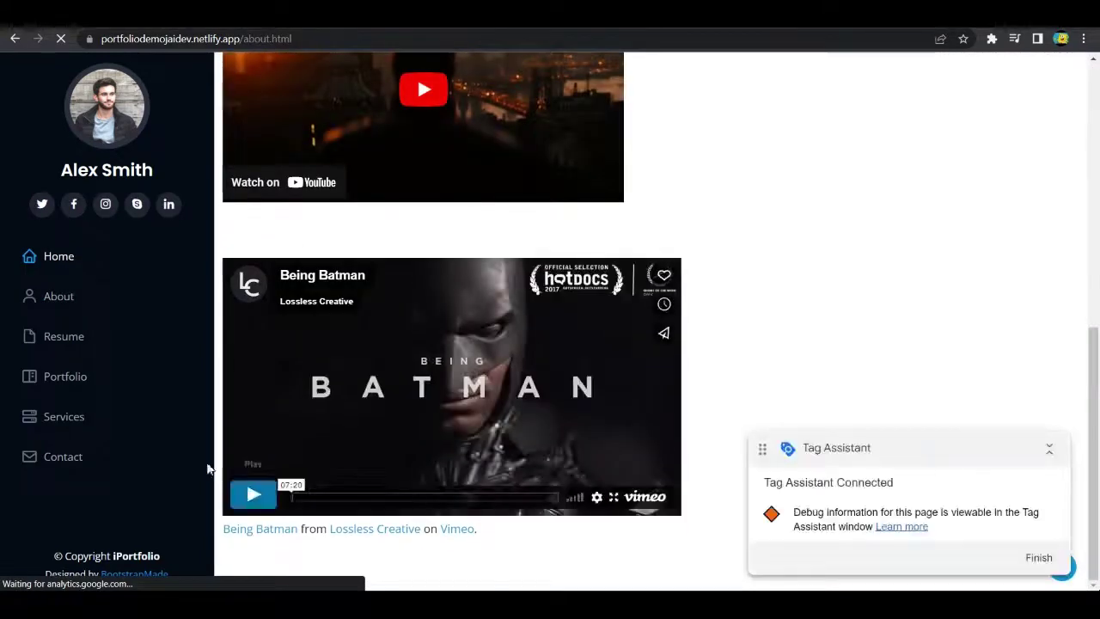
{"action": "left_click", "coordinate": [243, 499]}
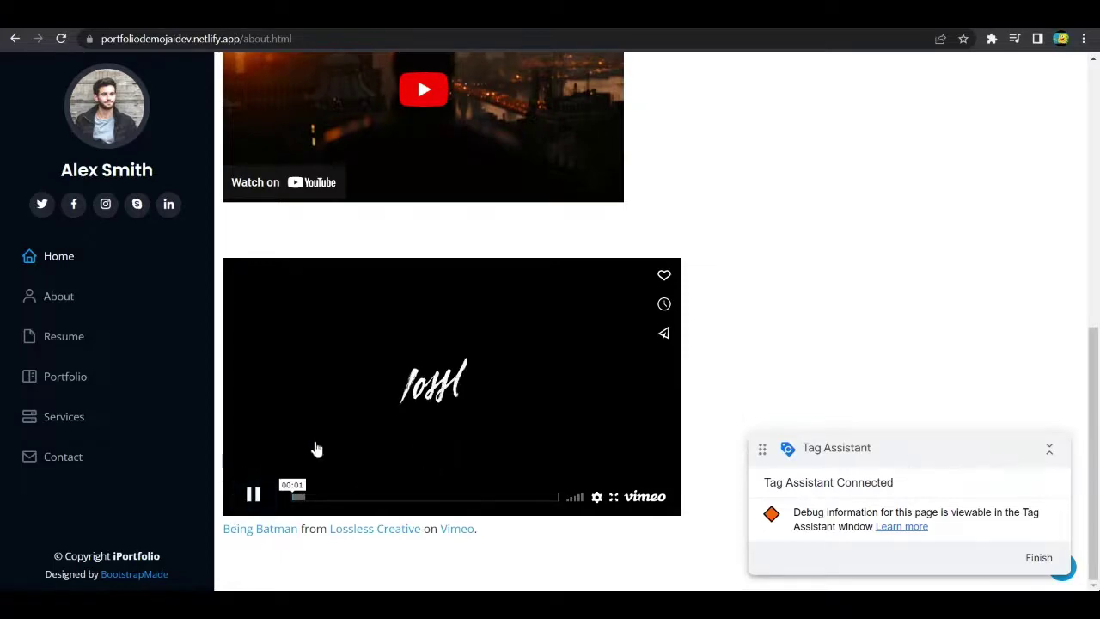
Return to Tag Assistant and inspect the vimeoTrack event's fired GA4 - Video Title tag and its data layer values.
{"action": "key", "text": "alt+Tab"}
{"action": "left_click", "coordinate": [555, 326]}
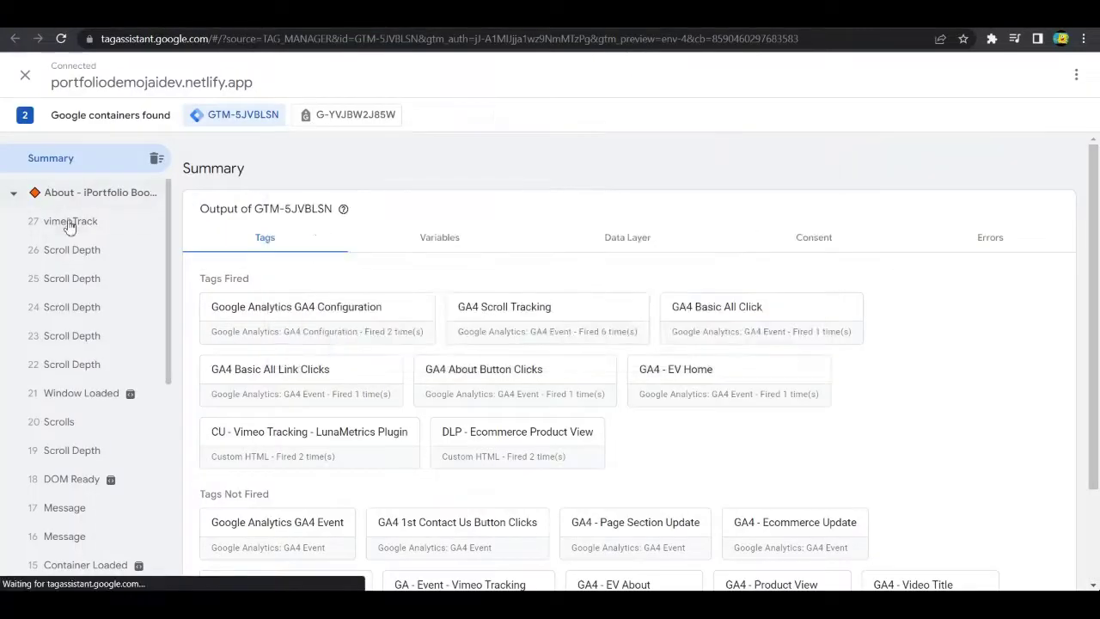
{"action": "left_click", "coordinate": [69, 223]}
{"action": "scroll", "coordinate": [468, 348], "scroll_direction": "down", "scroll_amount": 1}
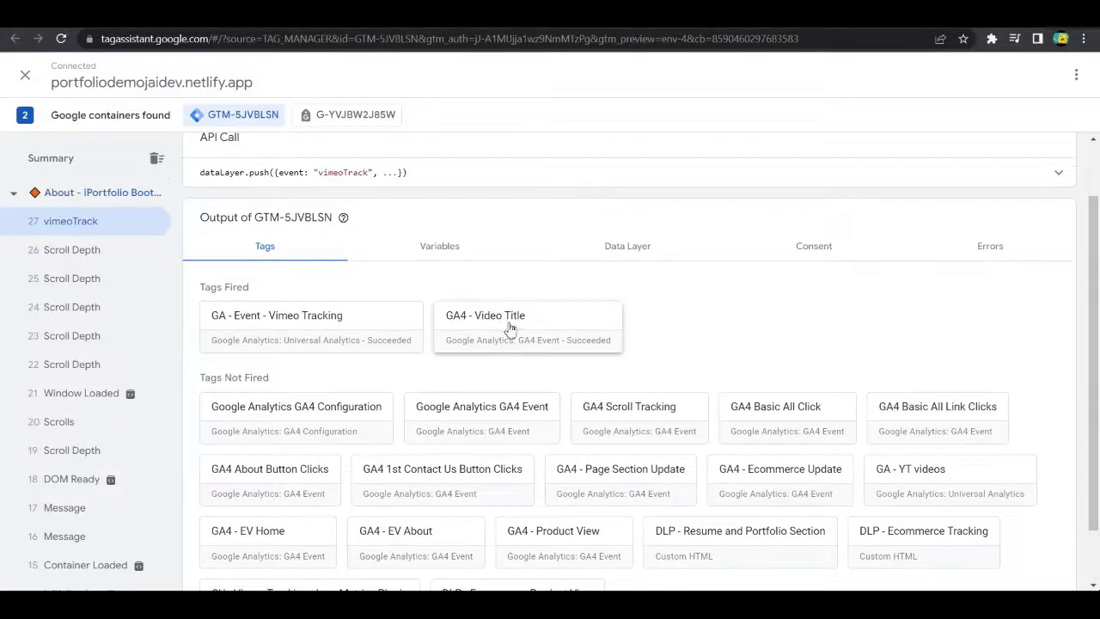
{"action": "left_click", "coordinate": [516, 329]}
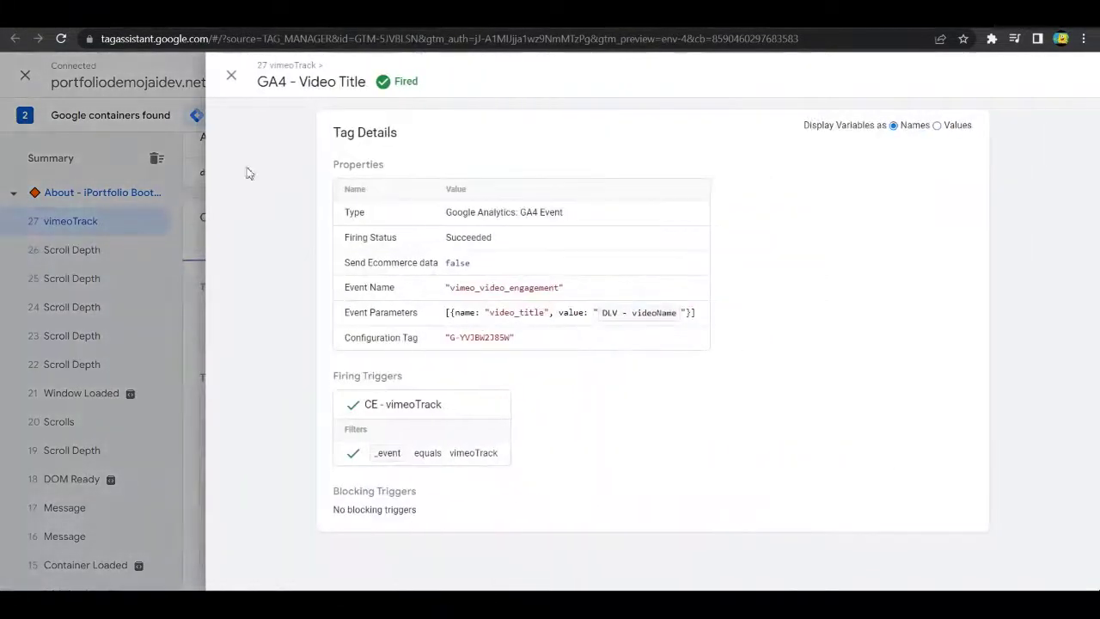
{"action": "left_click", "coordinate": [232, 77]}
{"action": "left_click", "coordinate": [582, 263]}
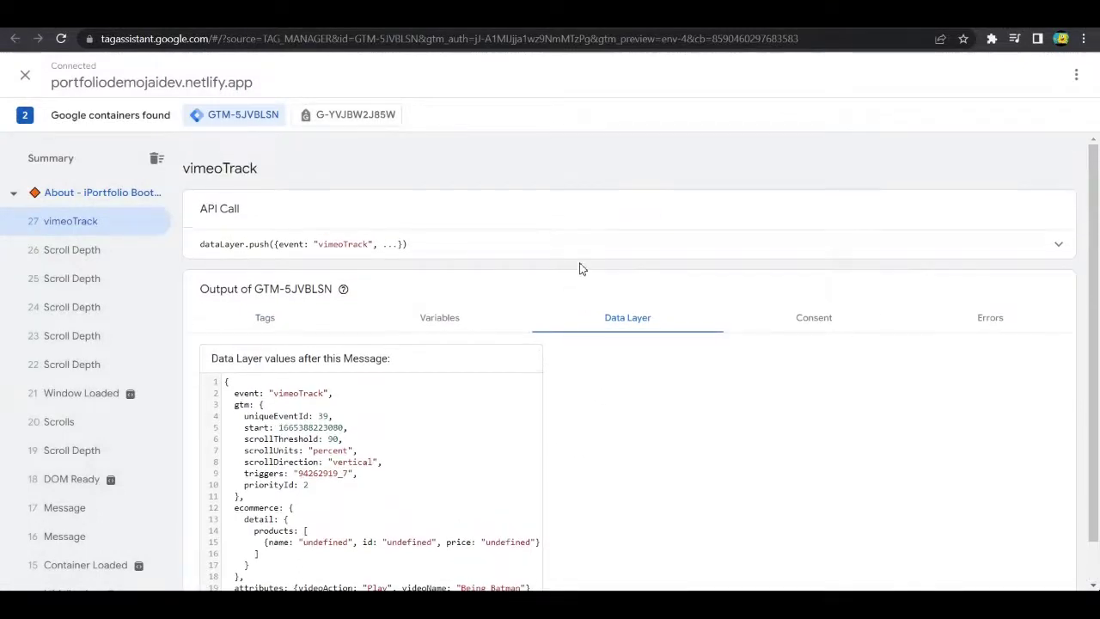
Switch to Google Analytics and check DebugView for the vimeo_video_engagement event.
{"action": "left_click", "coordinate": [460, 20]}
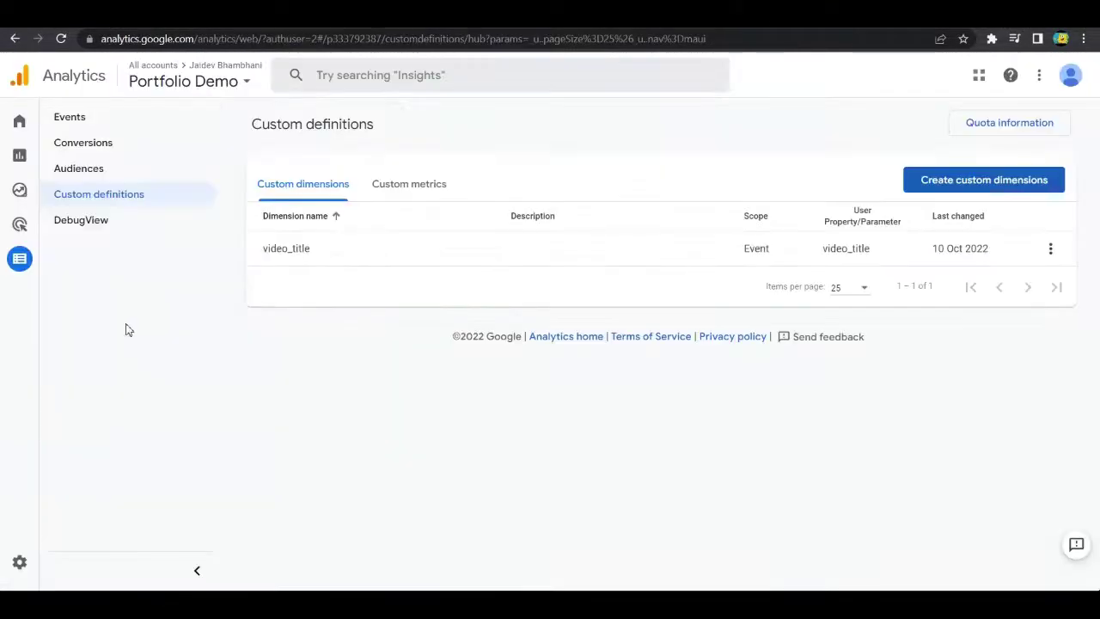
{"action": "left_click", "coordinate": [97, 221]}
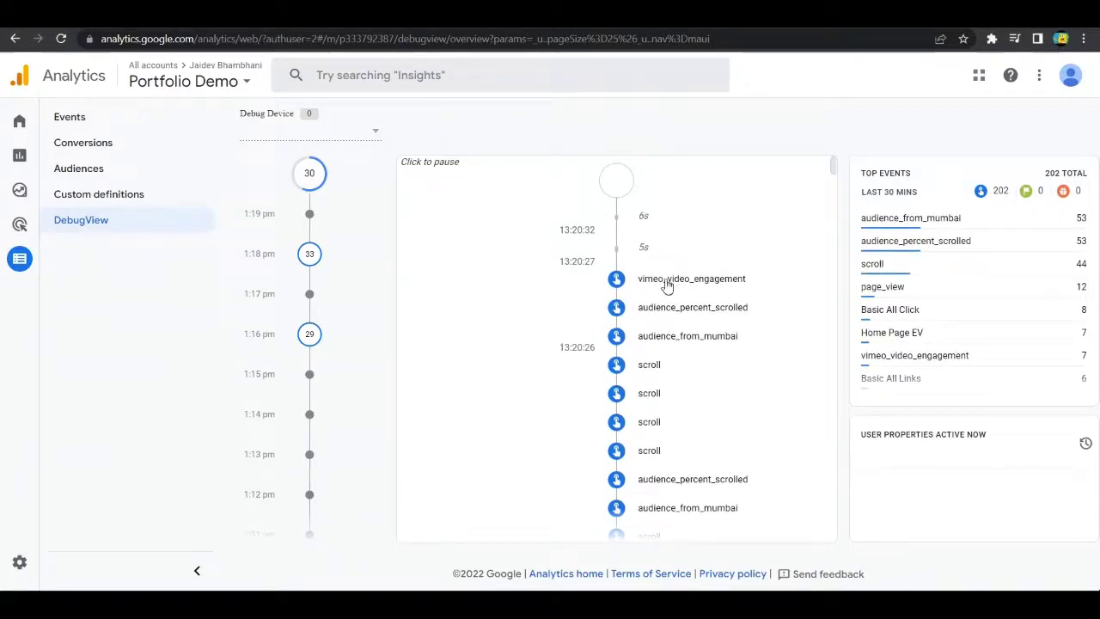
Review the video_title custom dimension and the new custom dimension form, closing the form without saving.
{"action": "left_click", "coordinate": [86, 204]}
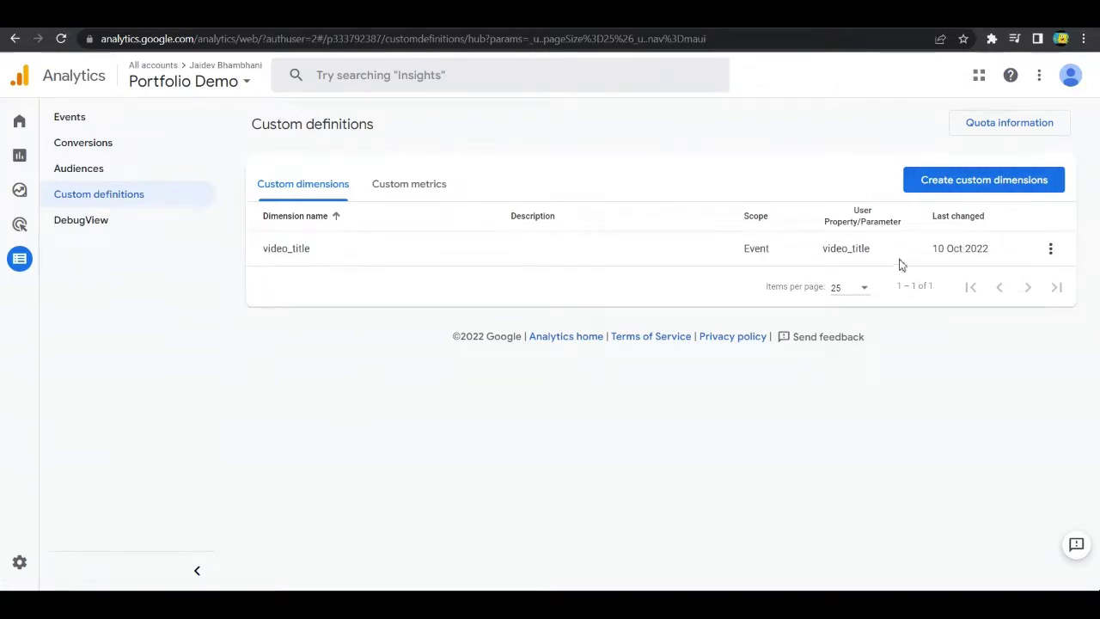
{"action": "left_click", "coordinate": [1009, 188]}
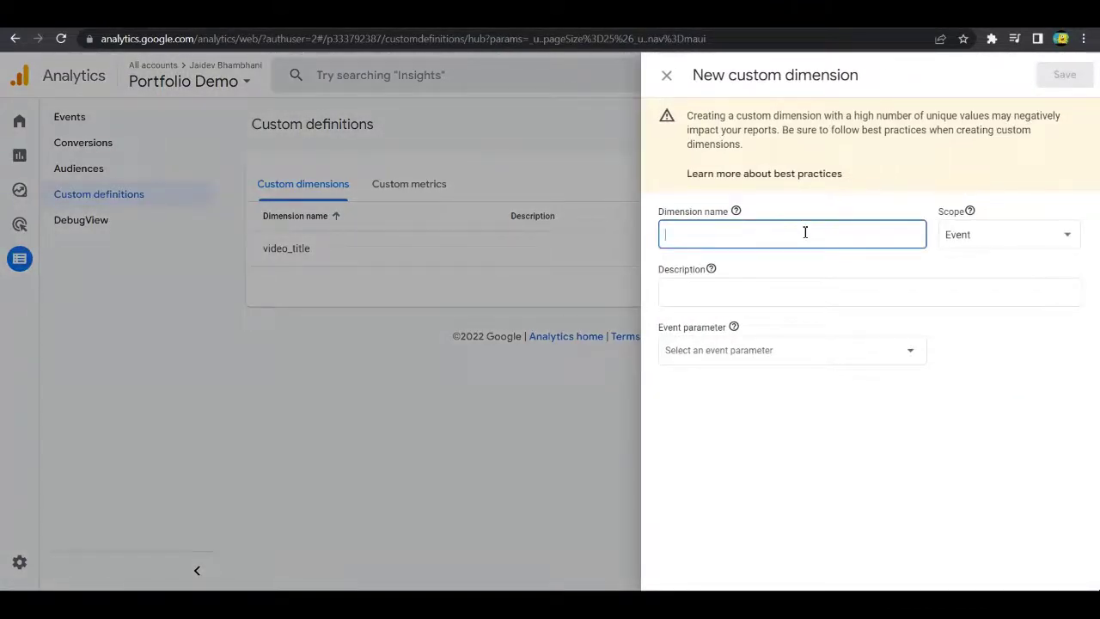
{"action": "left_click", "coordinate": [667, 76]}
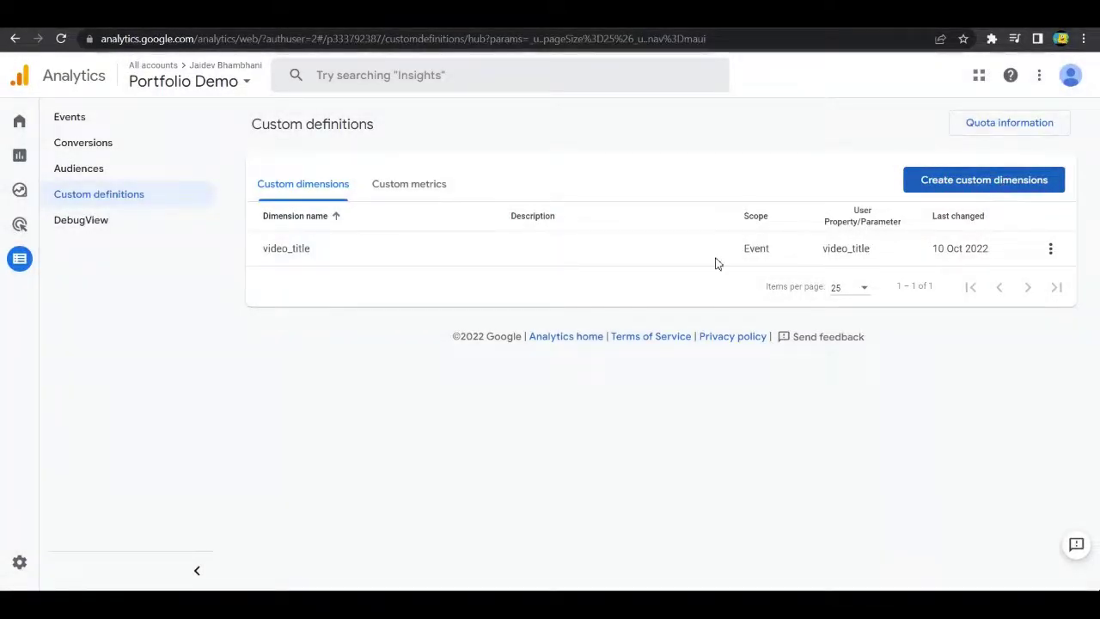
{"action": "left_click", "coordinate": [1019, 184]}
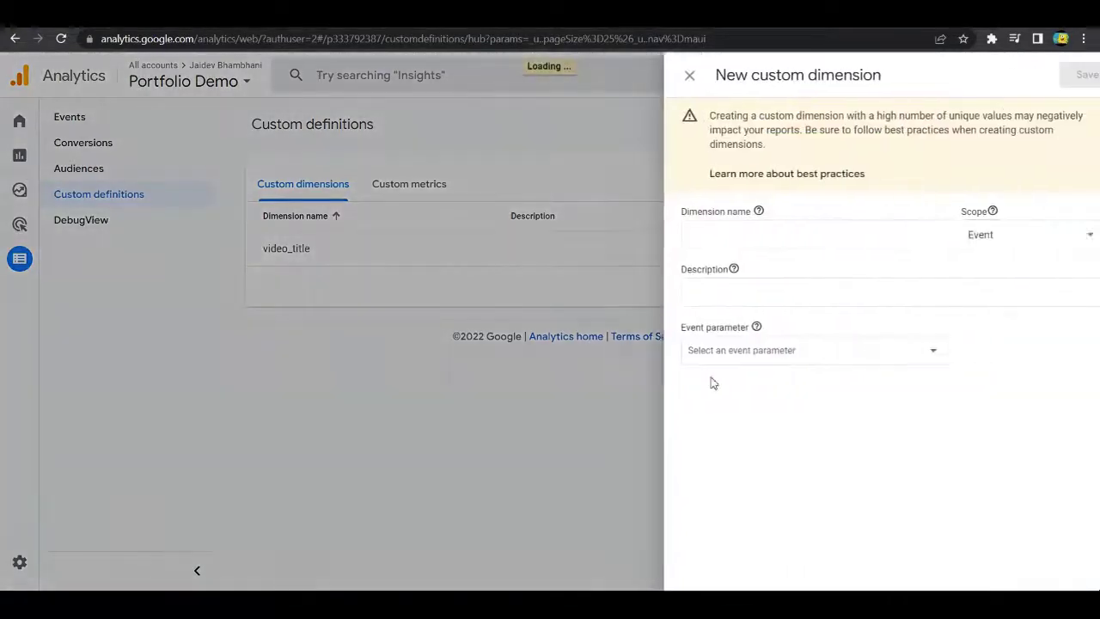
{"action": "left_click", "coordinate": [852, 289]}
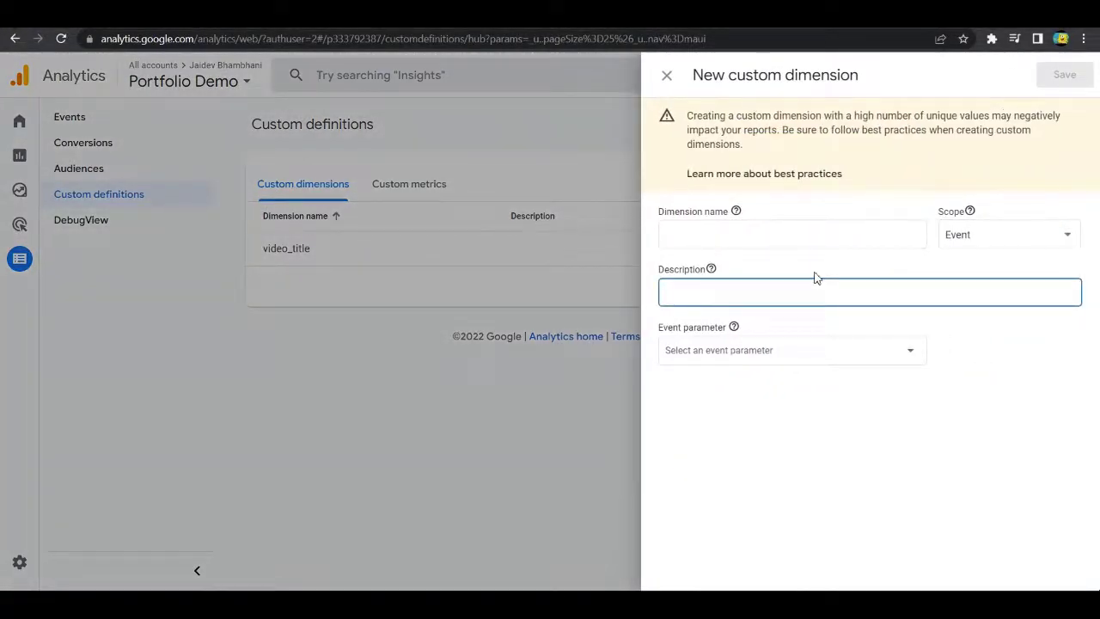
{"action": "left_click", "coordinate": [668, 76]}
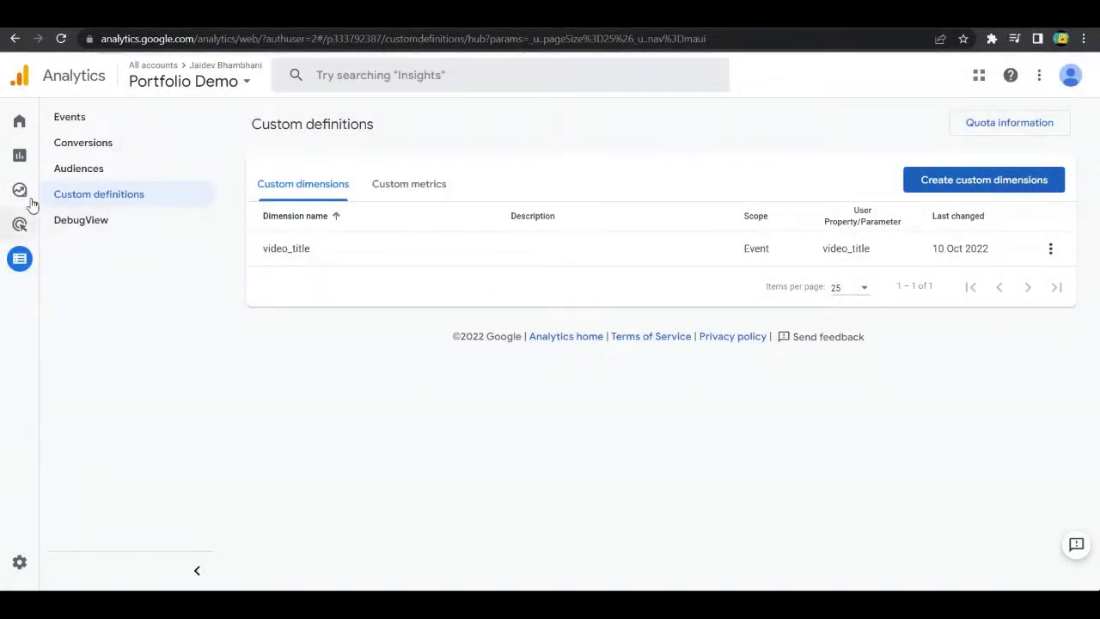
Look through the property's list of existing events for the Vimeo video event.
{"action": "left_click", "coordinate": [156, 120]}
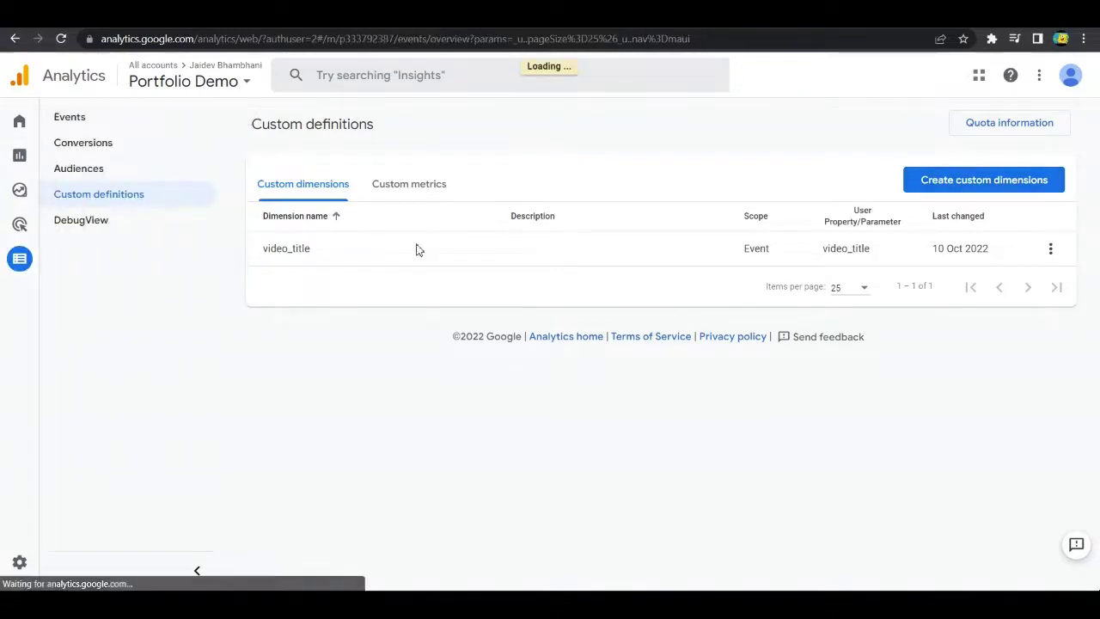
{"action": "scroll", "coordinate": [425, 491], "scroll_direction": "down", "scroll_amount": 3}
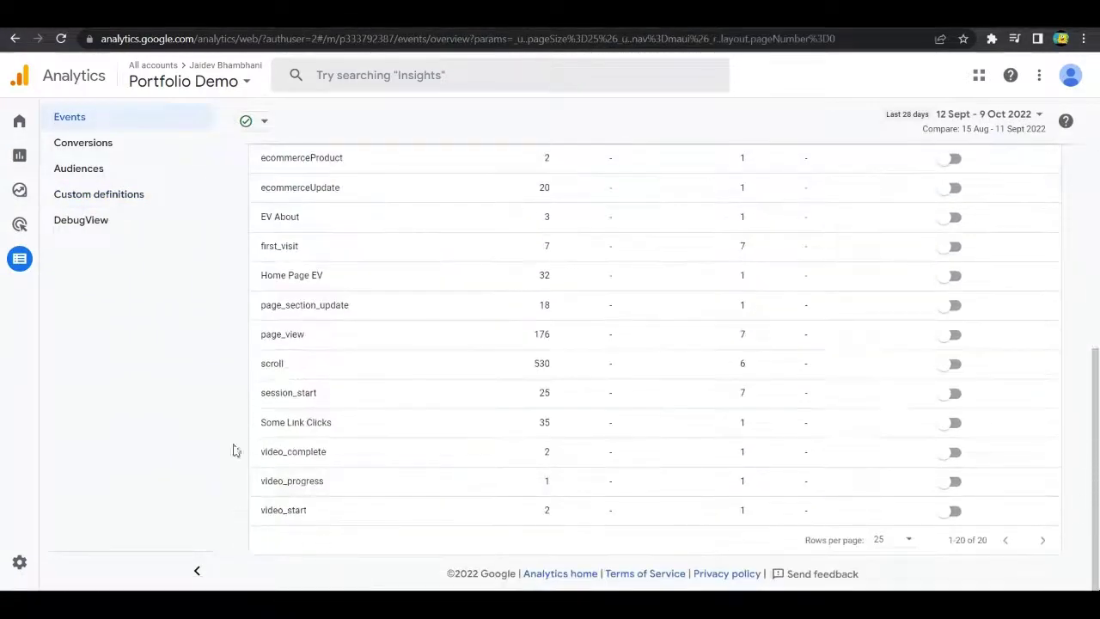
Open the property's custom definitions and check the quota information and the actions available for the video_title dimension.
{"action": "scroll", "coordinate": [263, 447], "scroll_direction": "up", "scroll_amount": 5}
{"action": "scroll", "coordinate": [369, 344], "scroll_direction": "down", "scroll_amount": 5}
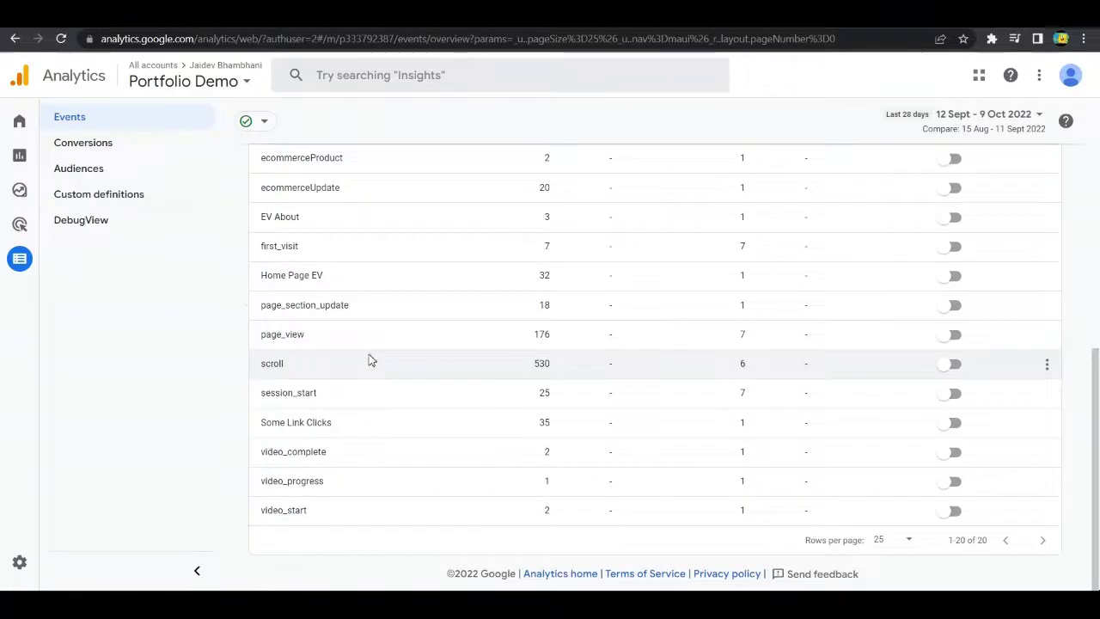
{"action": "scroll", "coordinate": [395, 321], "scroll_direction": "up", "scroll_amount": 5}
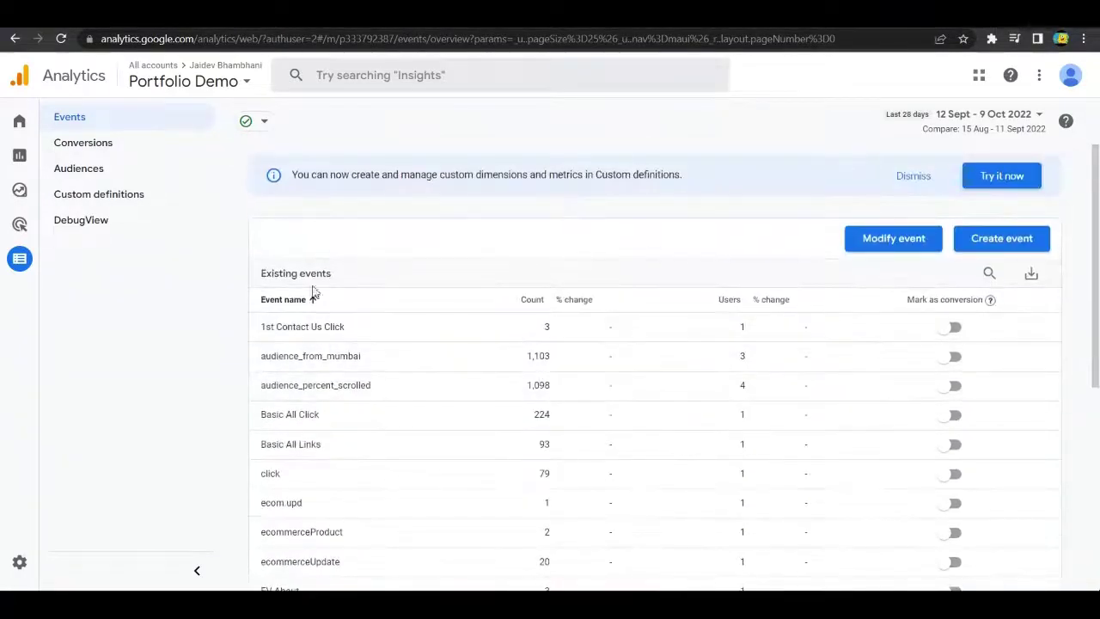
{"action": "left_click", "coordinate": [95, 196]}
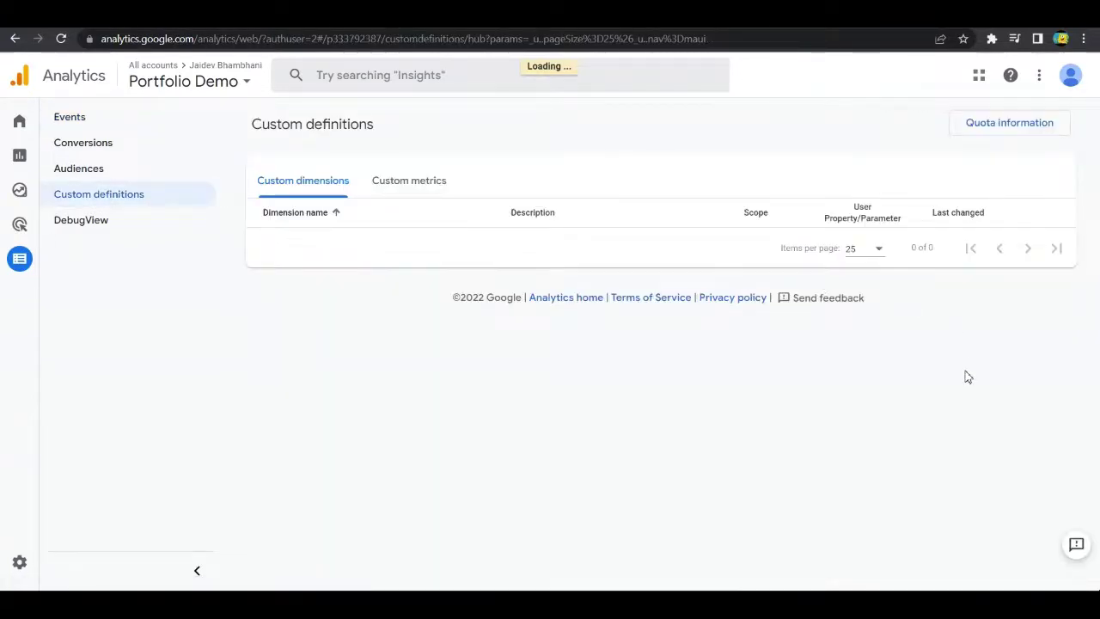
{"action": "left_click", "coordinate": [995, 123]}
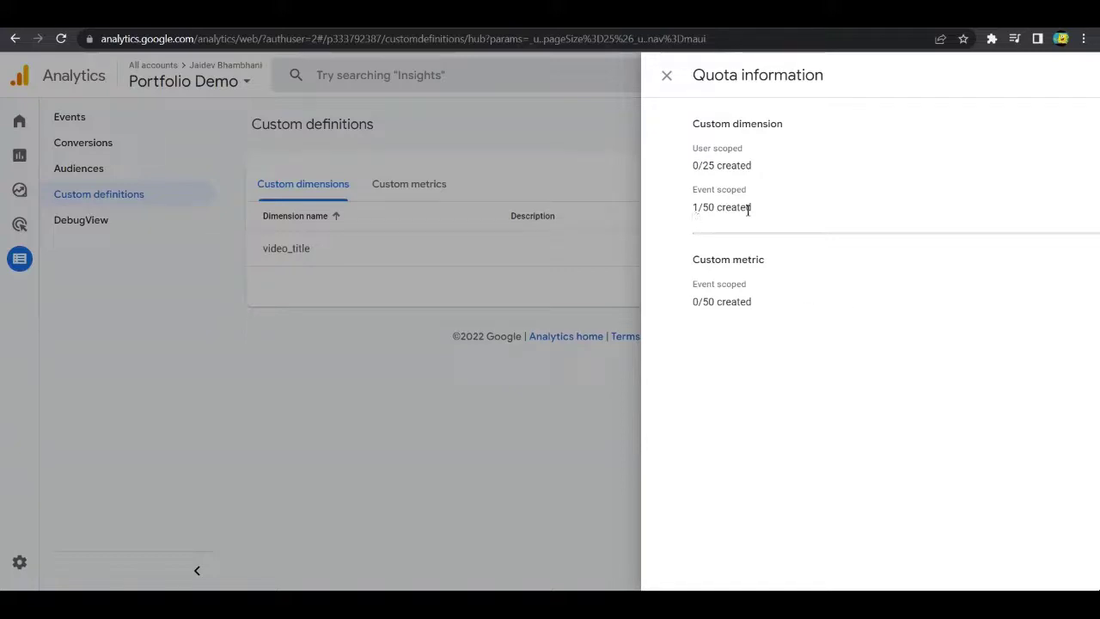
{"action": "left_click", "coordinate": [664, 78]}
{"action": "left_click", "coordinate": [1051, 251]}
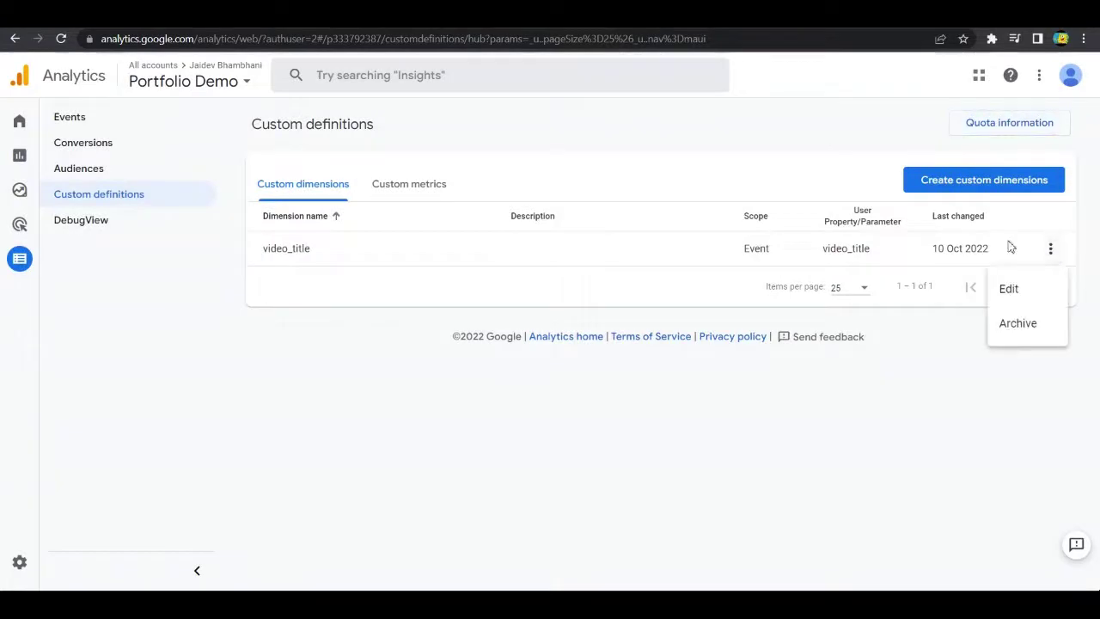
{"action": "left_click", "coordinate": [905, 404]}
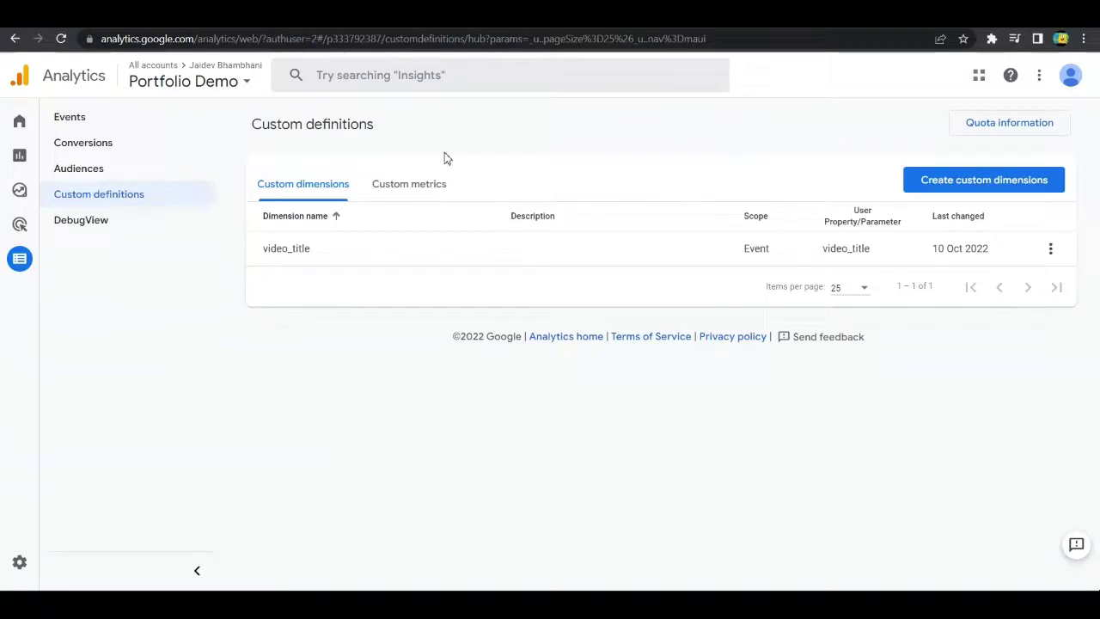
Examine the new custom metric form and its unit of measurement options, close it without saving, and return to the custom dimensions.
{"action": "left_click", "coordinate": [419, 189]}
{"action": "left_click", "coordinate": [990, 177]}
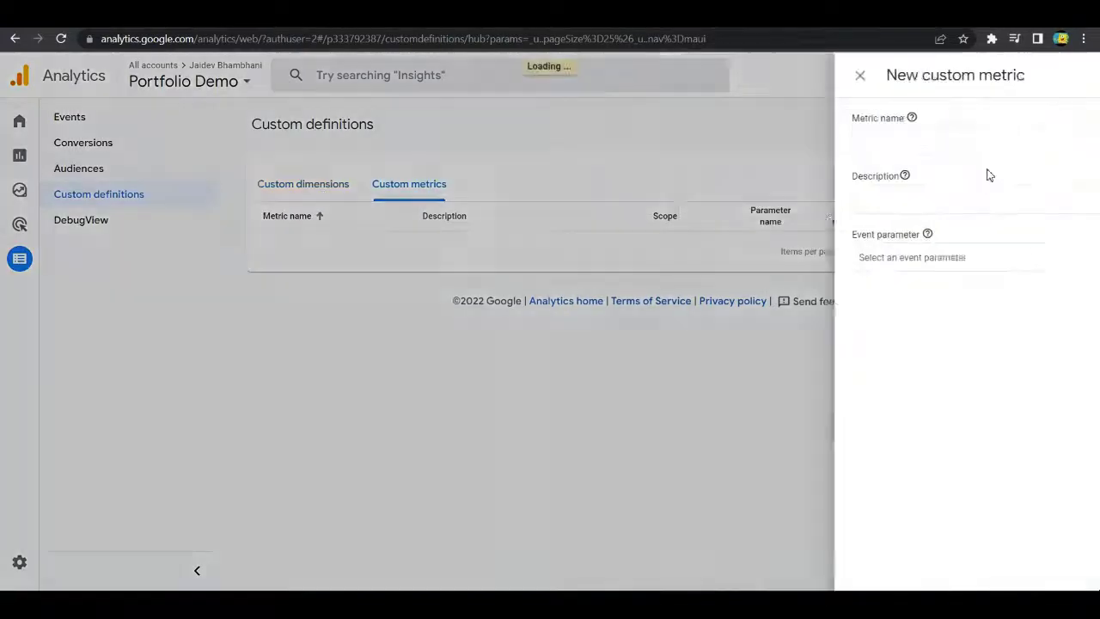
{"action": "left_click", "coordinate": [843, 140]}
{"action": "left_click", "coordinate": [1007, 255]}
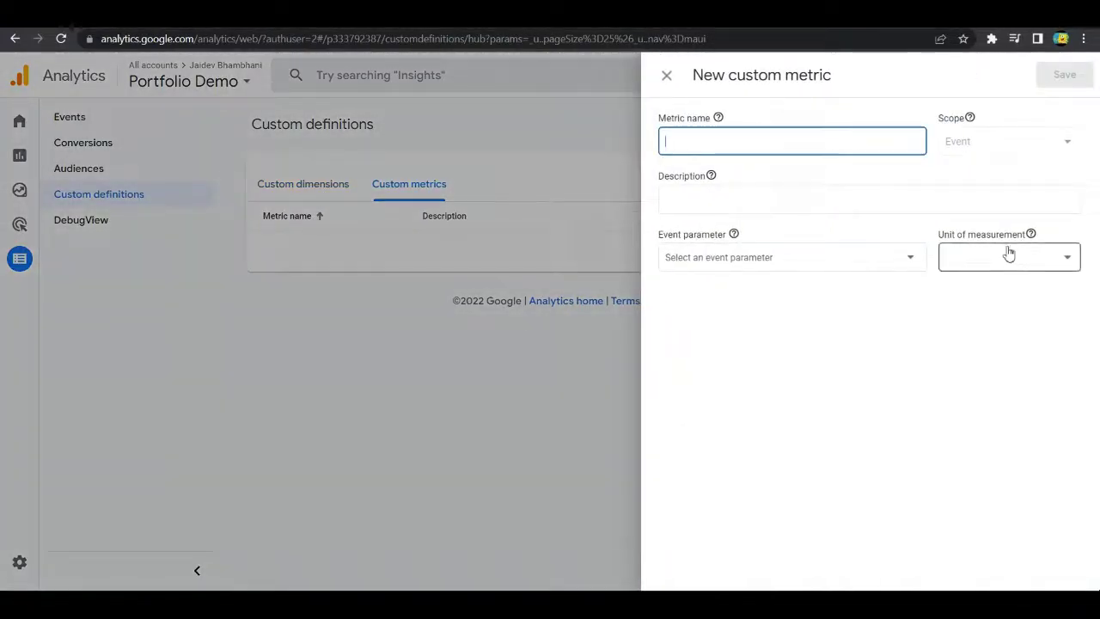
{"action": "left_click", "coordinate": [819, 397]}
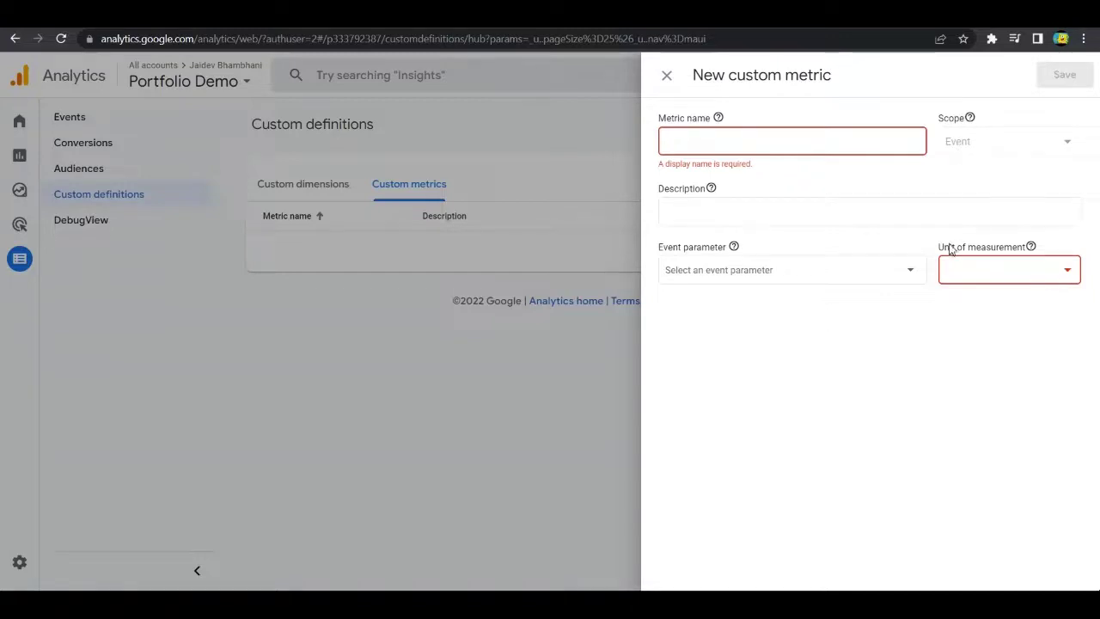
{"action": "left_click", "coordinate": [1048, 279]}
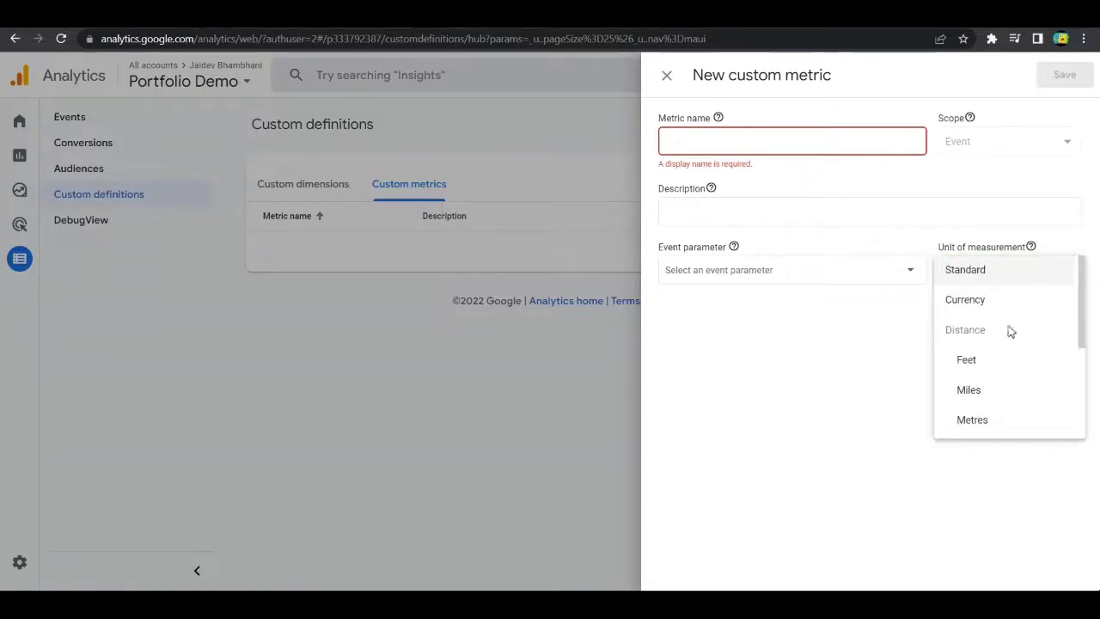
{"action": "left_click", "coordinate": [876, 395]}
{"action": "left_click", "coordinate": [667, 77]}
{"action": "left_click", "coordinate": [301, 190]}
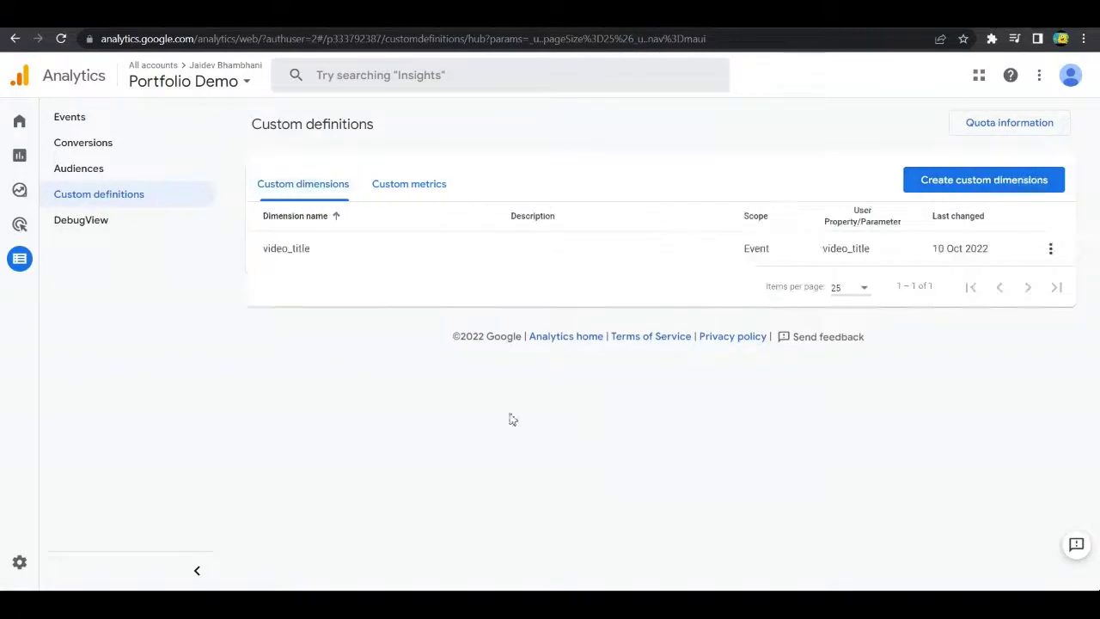